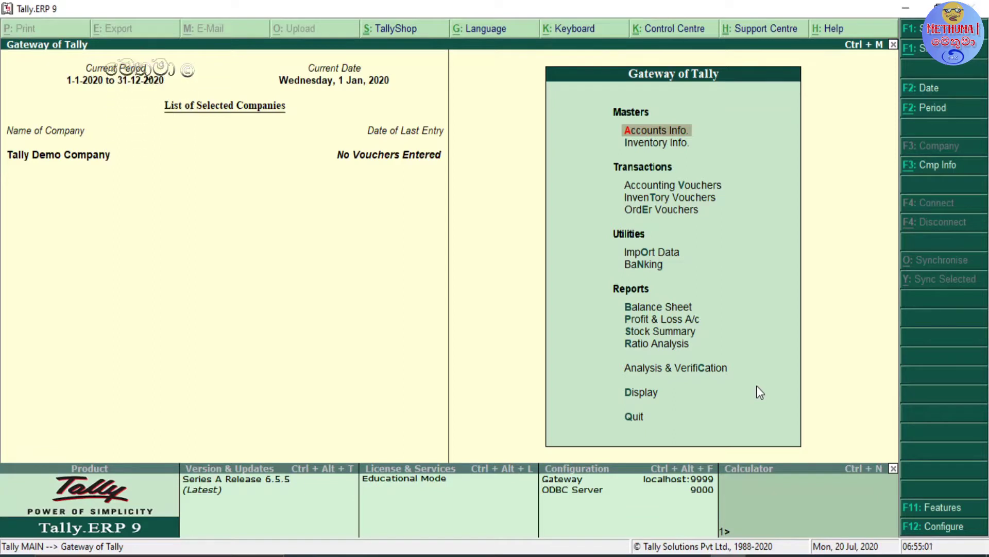
- Go to the Voucher Types section of the Accounts Info masters
key("Down")
key("Up")
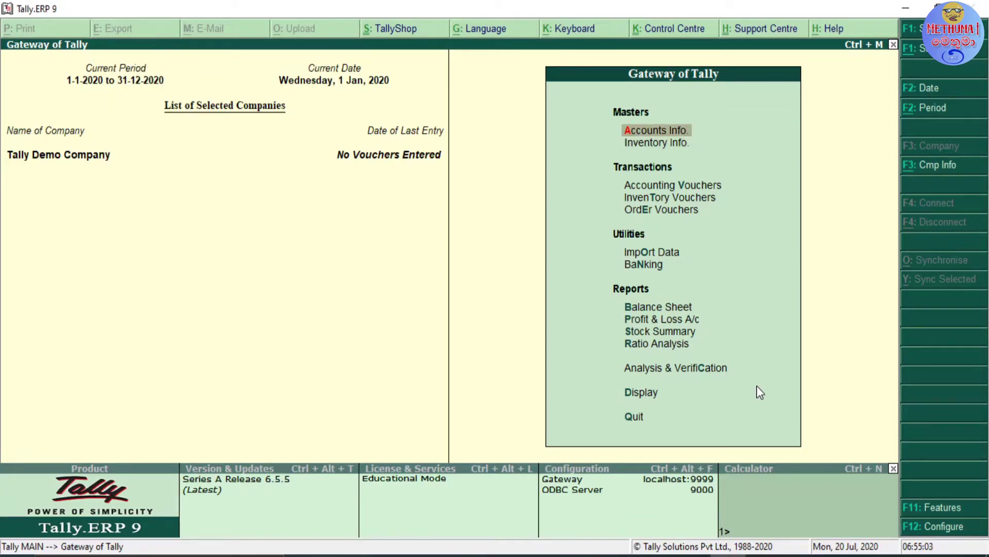
key("Return")
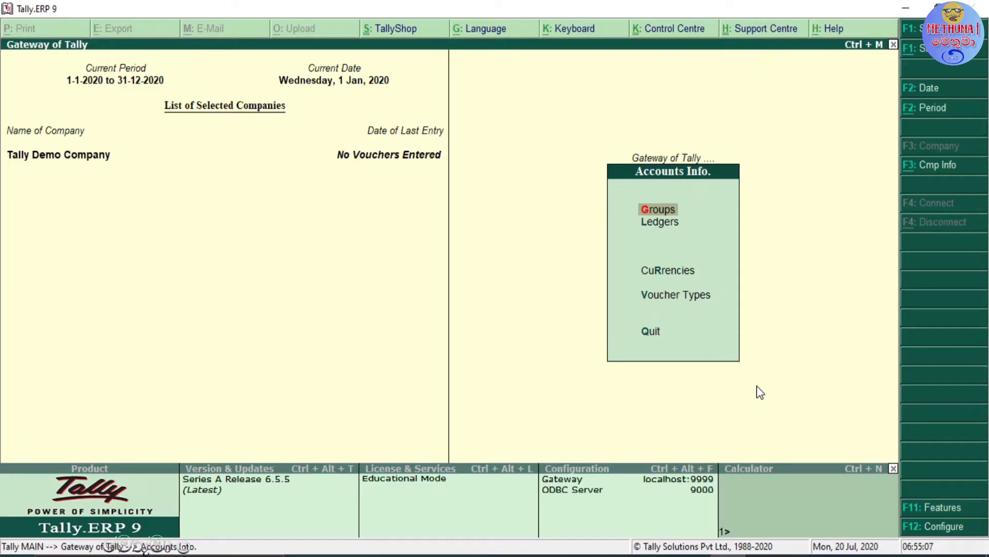
key("Down")
key("Down")
key("Down")
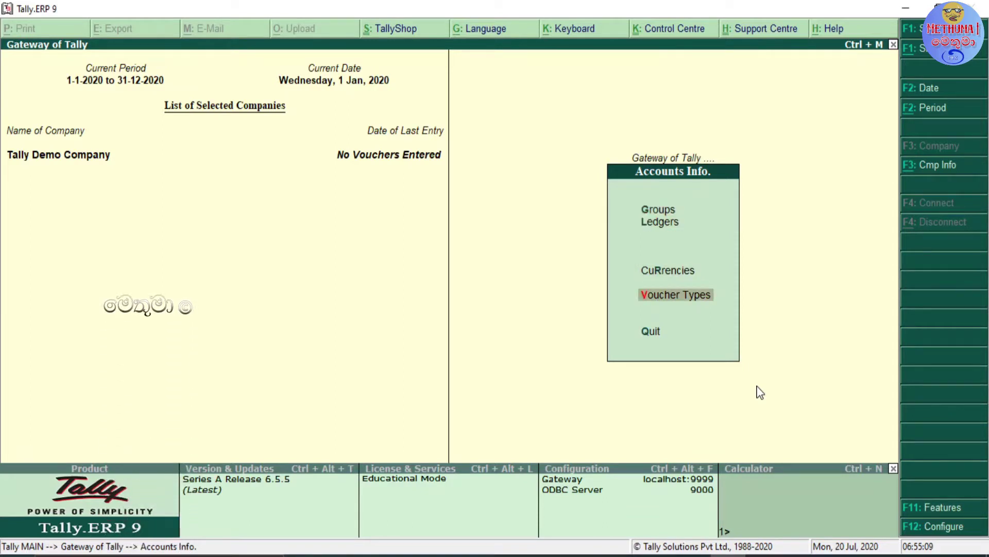
key("Return")
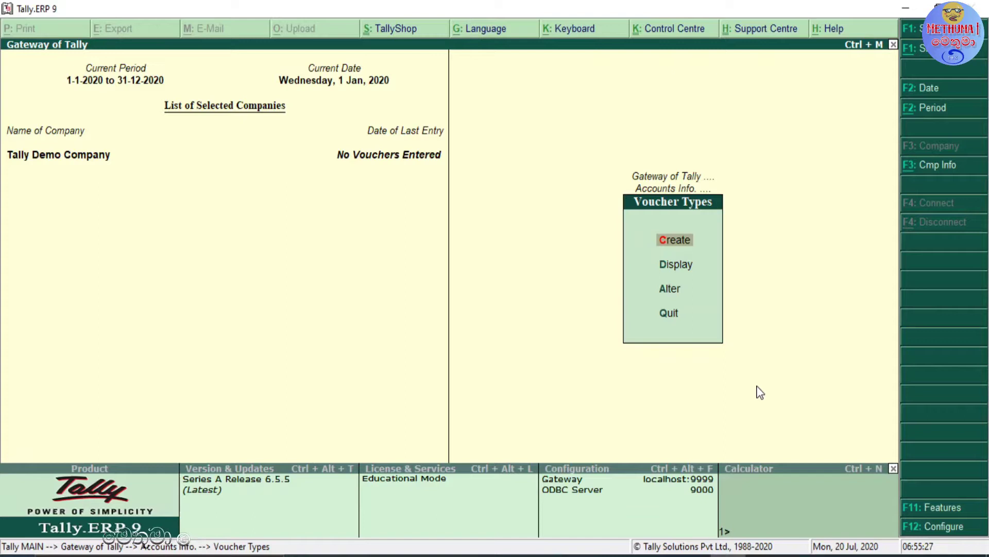
- Open the Cash Sales voucher type for alteration
key("Down")
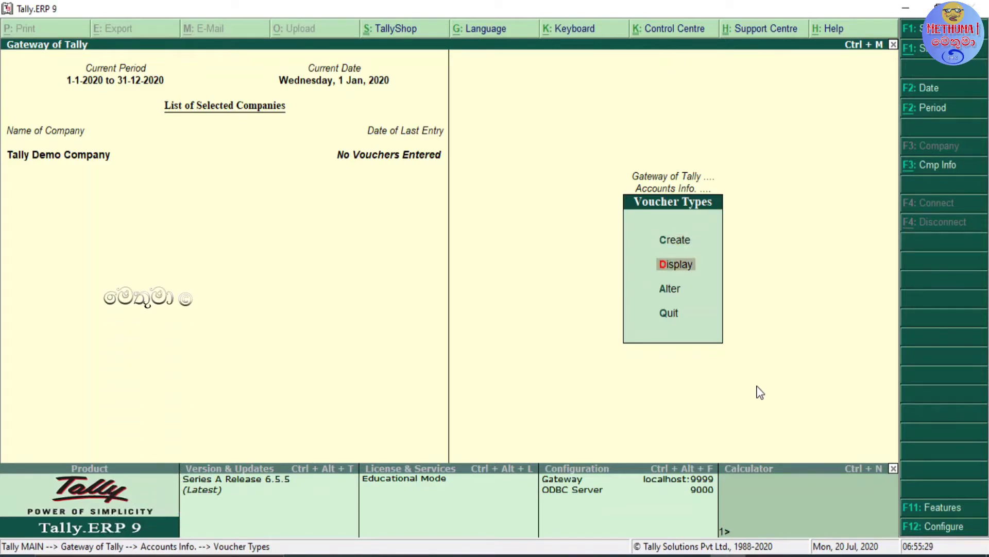
key("Down")
key("Return")
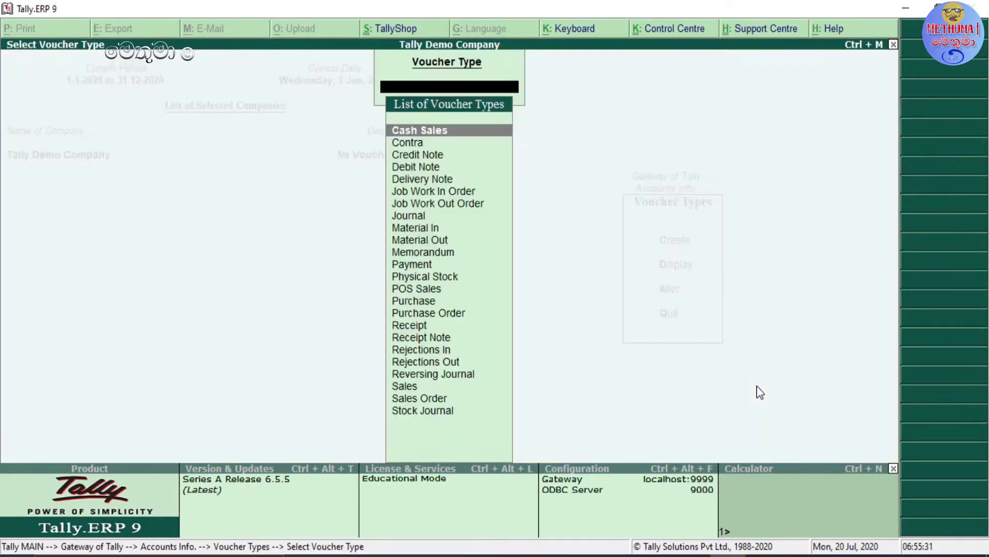
key("Down")
key("Up")
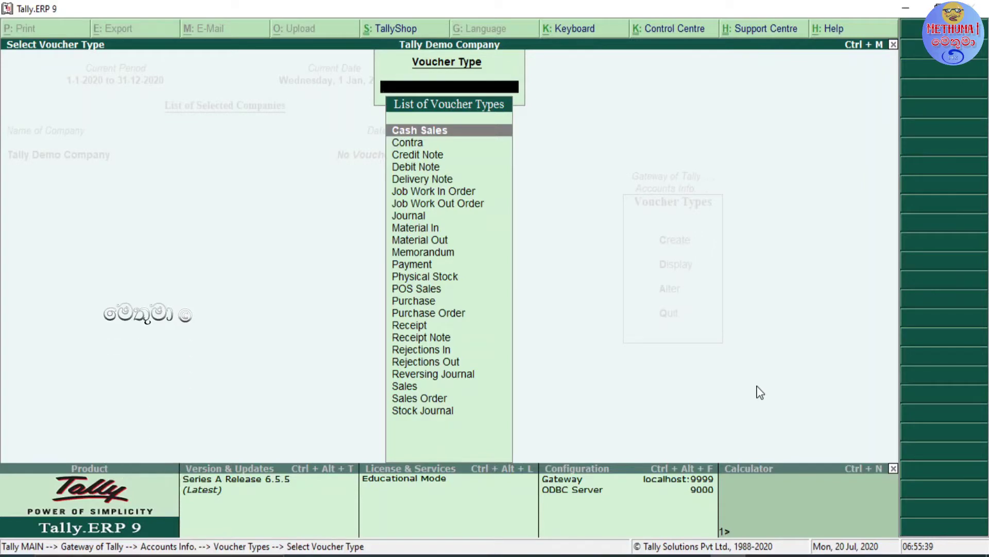
key("Return")
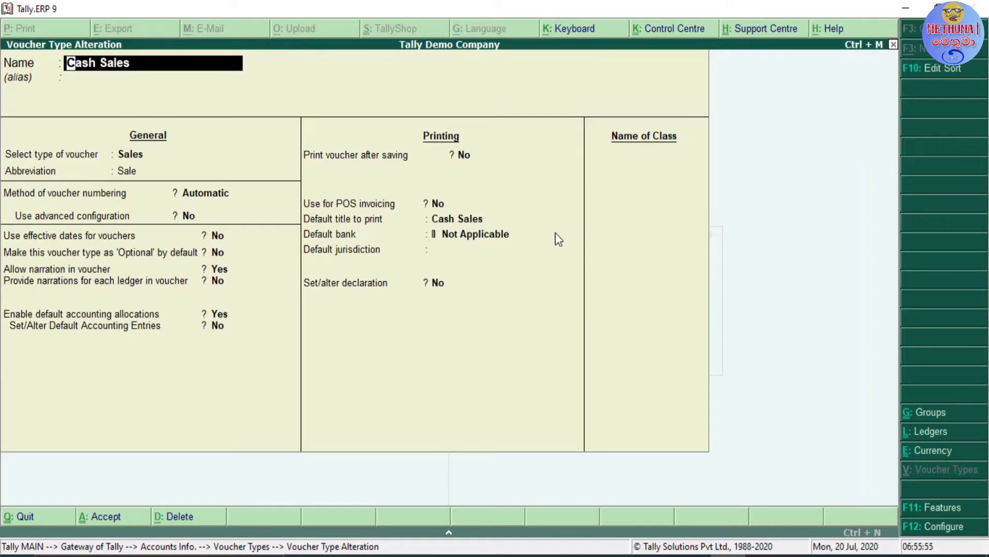
- Keep Automatic as the Cash Sales voucher numbering method and enable its advanced configuration
left_click(197, 201)
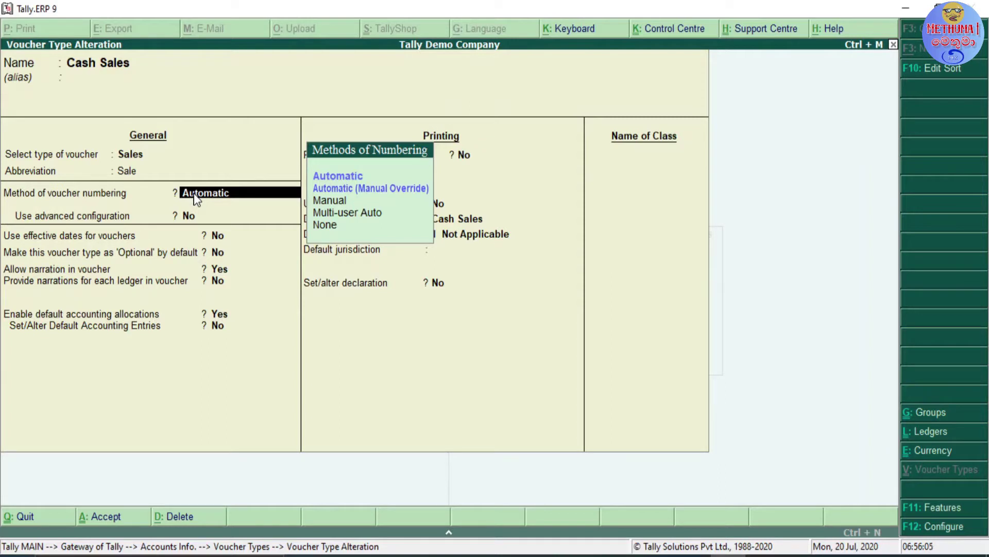
type("a")
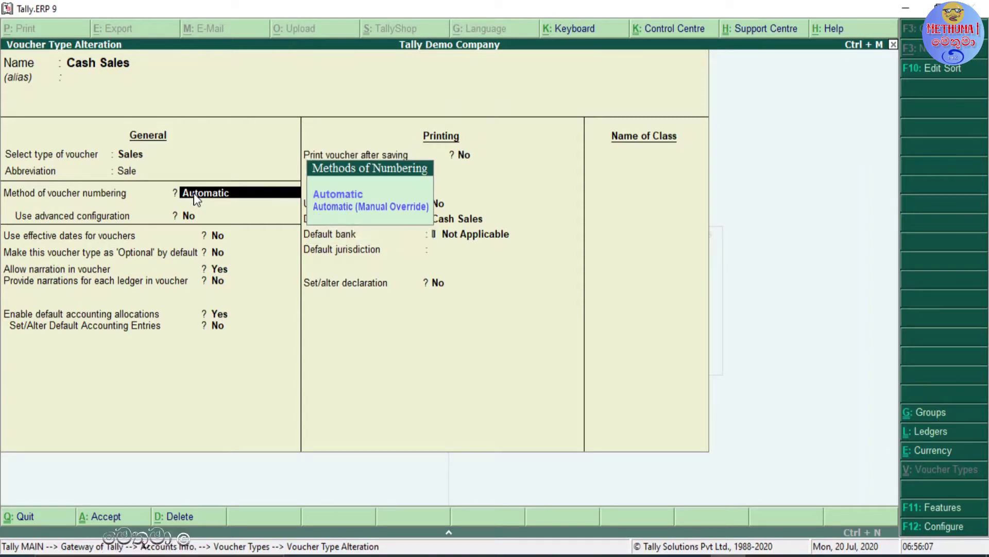
type("uto")
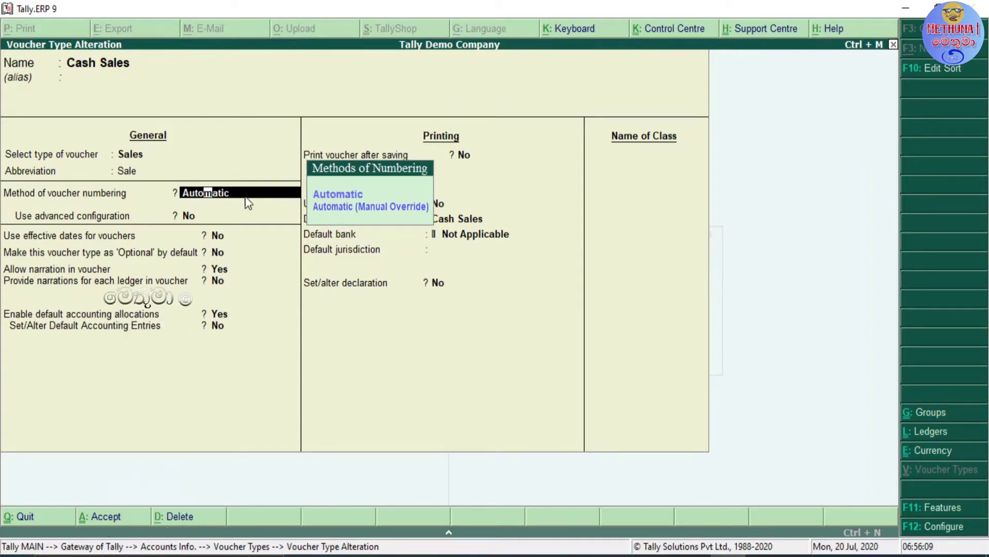
left_click(342, 192)
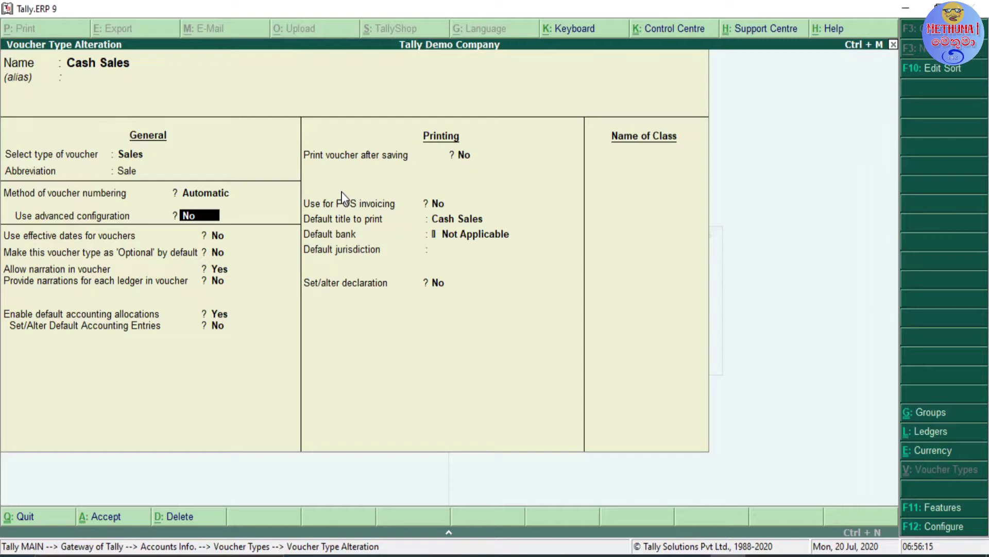
type("y")
key("Return")
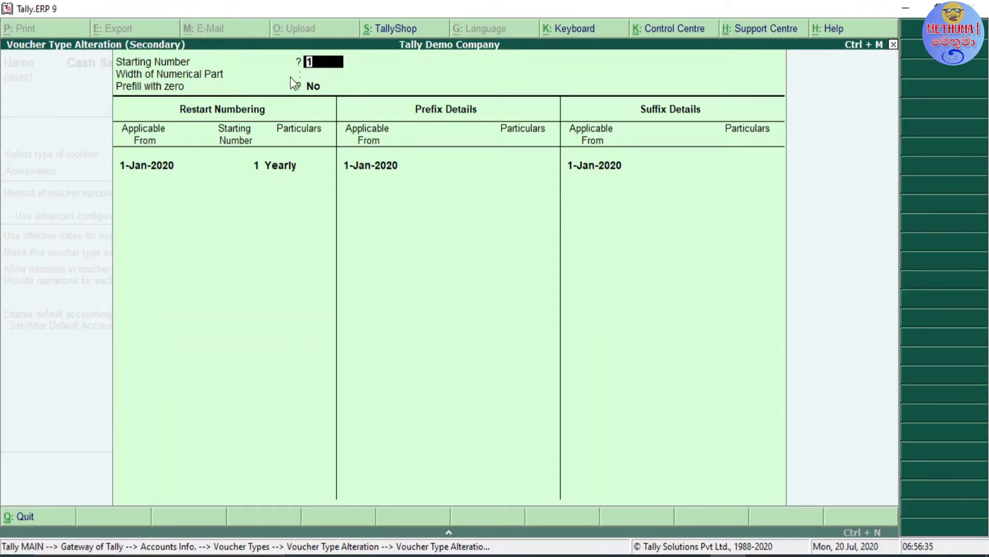
- Keep starting number 1, set the width of the numerical part to 6, and enable prefilling with zero
key("Return")
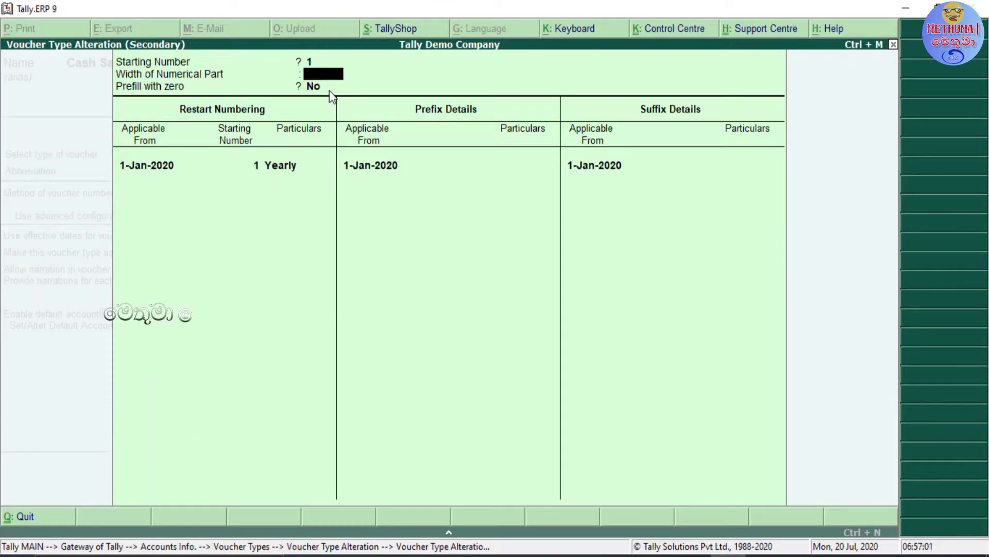
type("6")
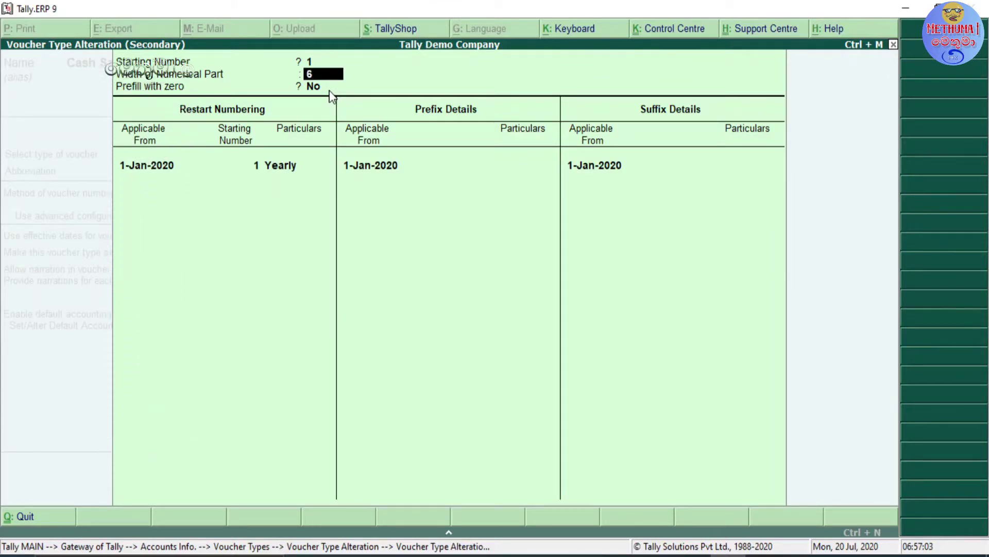
key("Return")
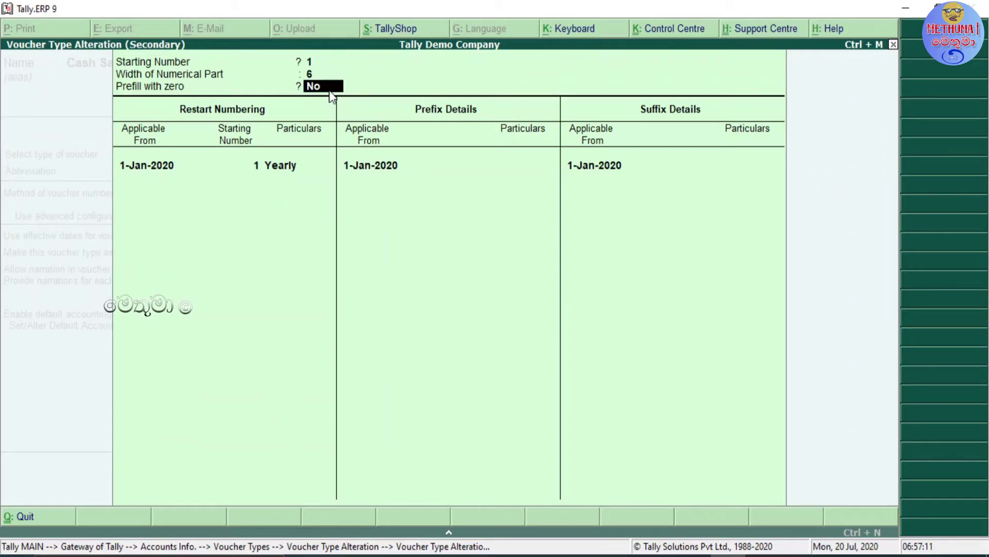
type("y")
key("Return")
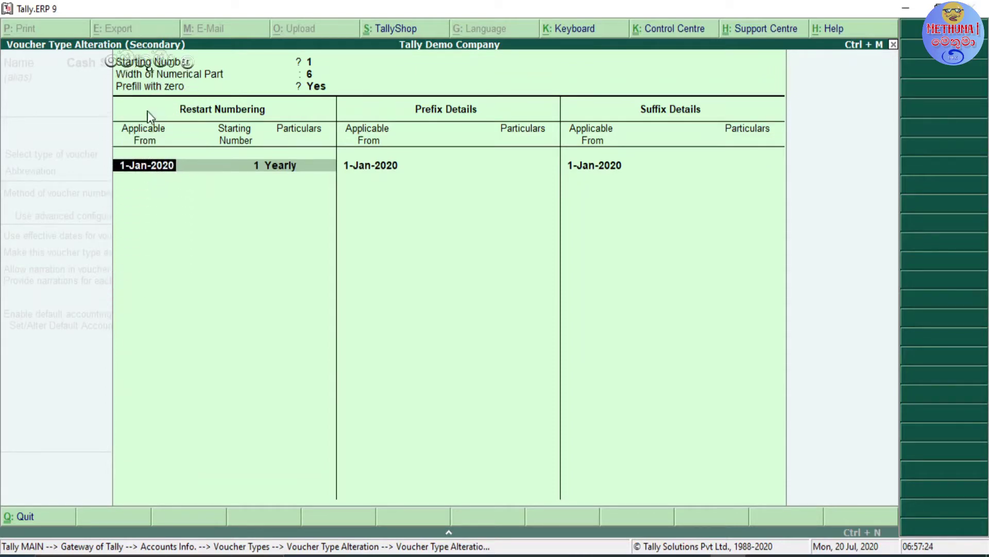
- Keep the yearly restart from number 1 and add the prefix CS/ applicable from 1-Jan-2020
left_click(241, 173)
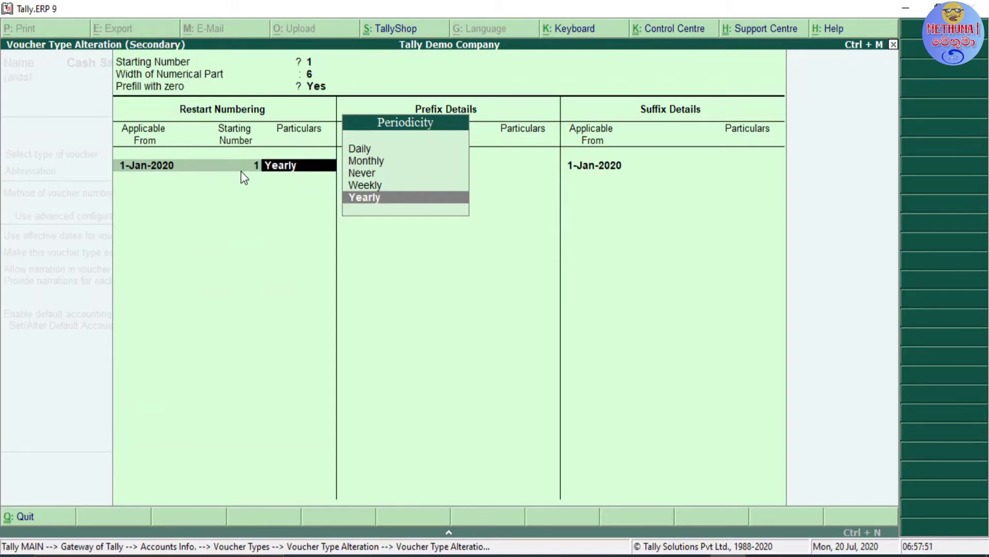
key("Return")
key("Return")
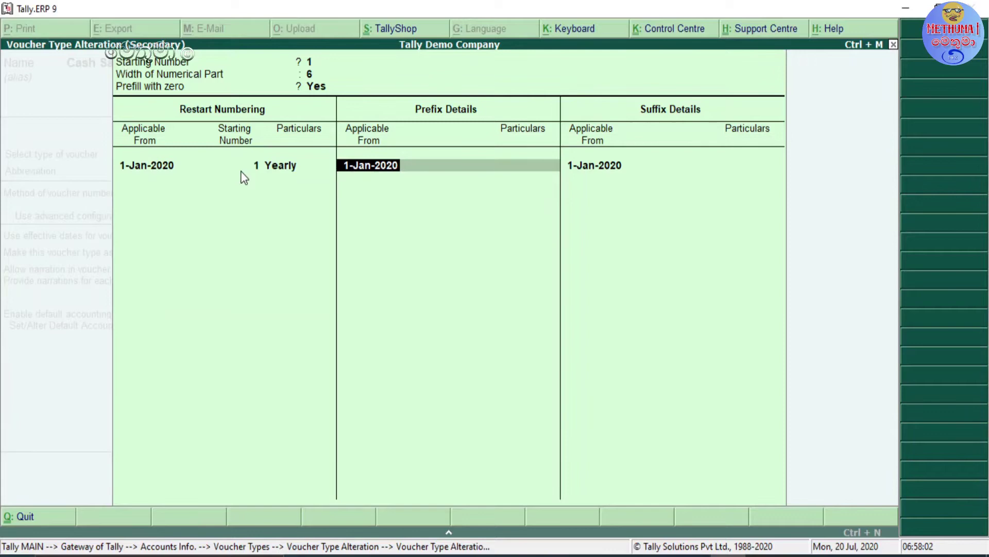
key("Return")
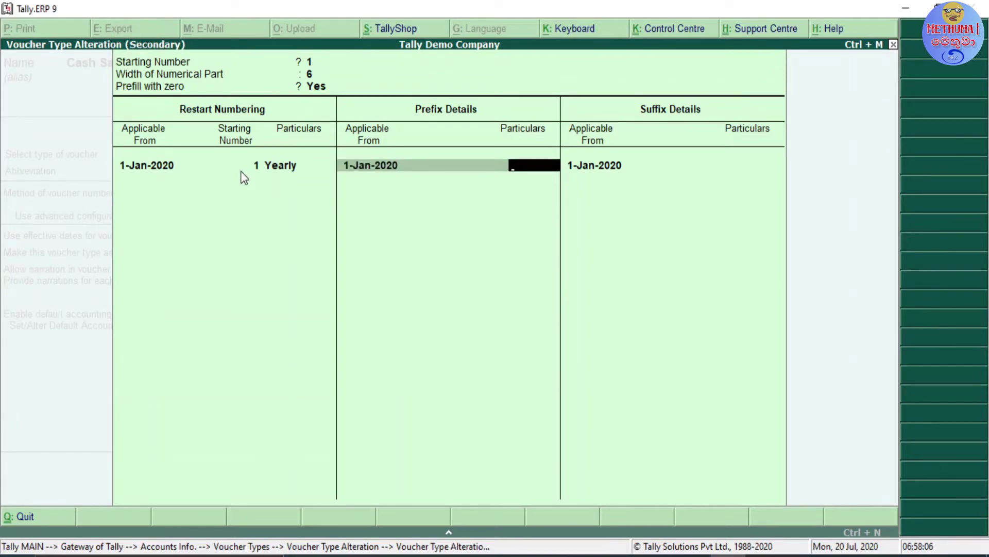
type("CS")
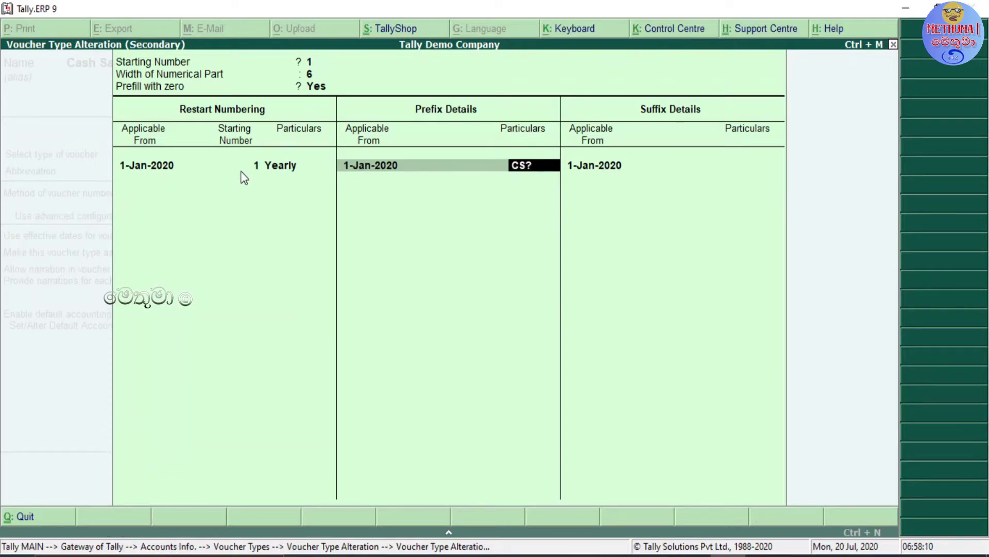
type("/")
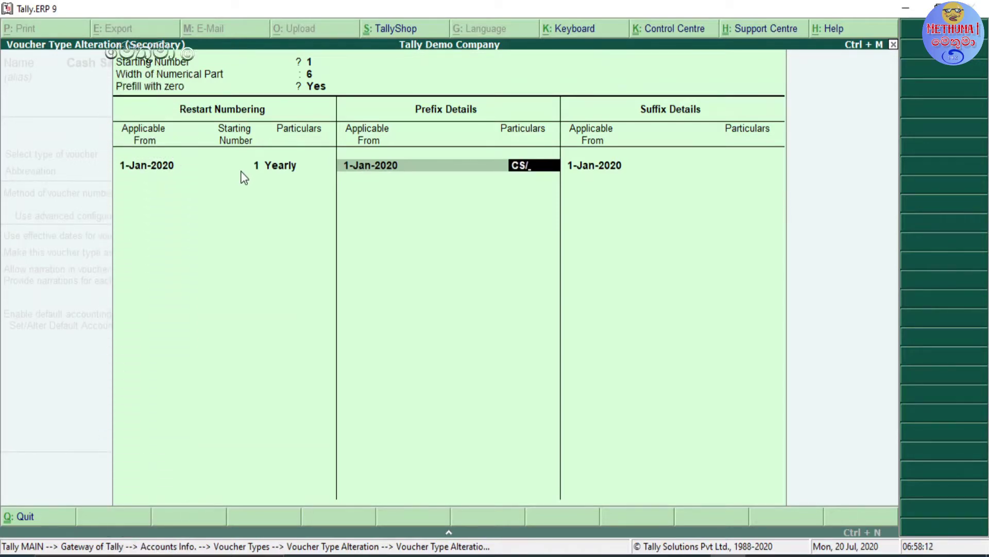
key("Return")
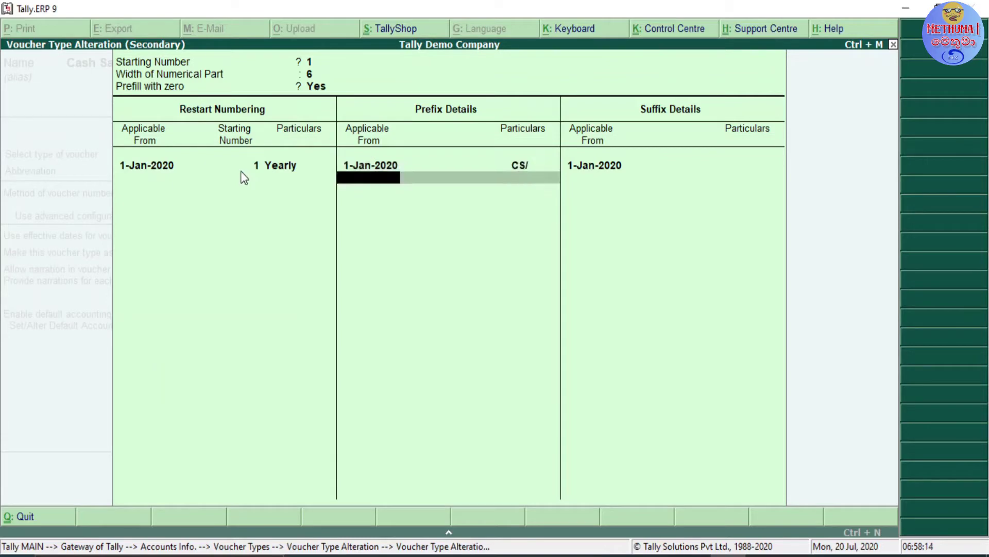
key("Return")
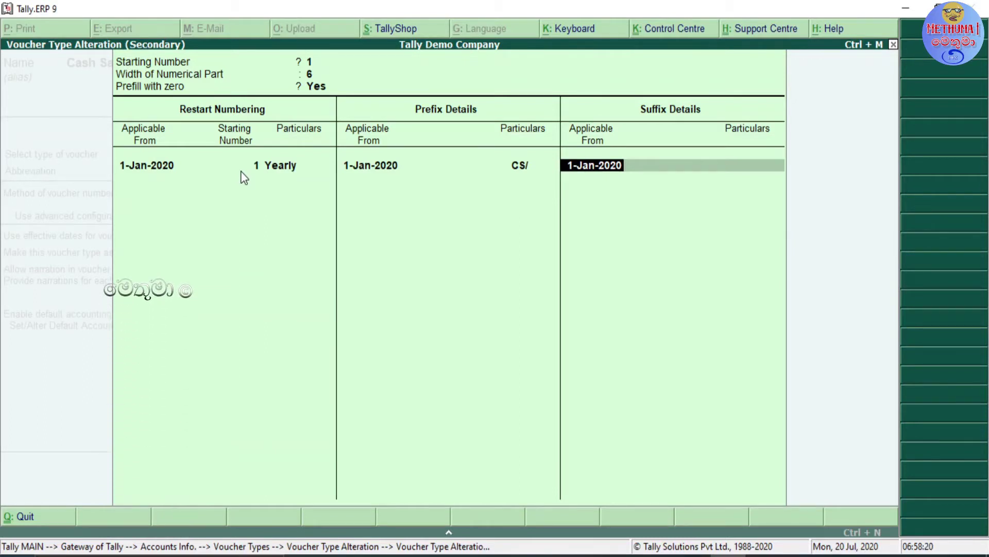
- Add the suffix /2020 applicable from 1-Jan-2020 and save the Cash Sales voucher type
key("Return")
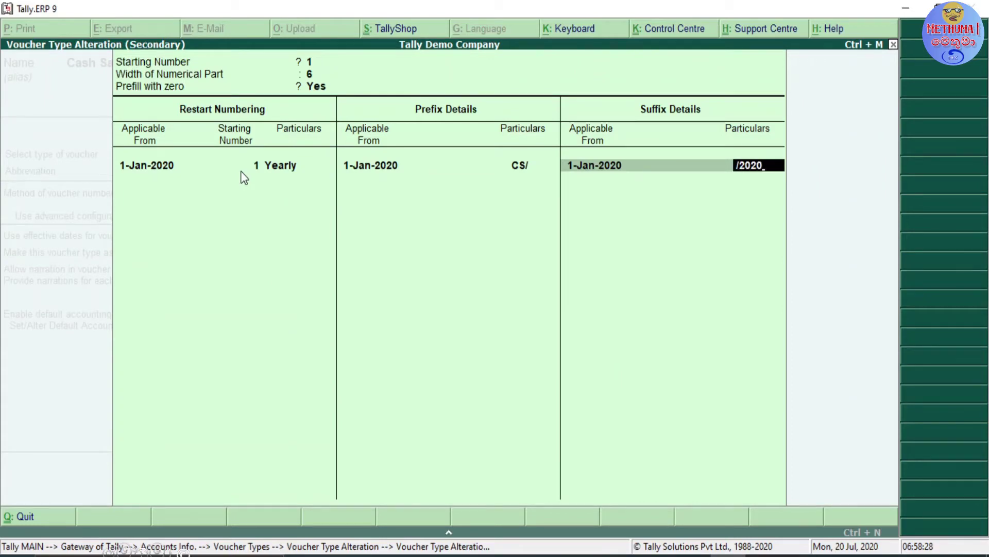
key("Return")
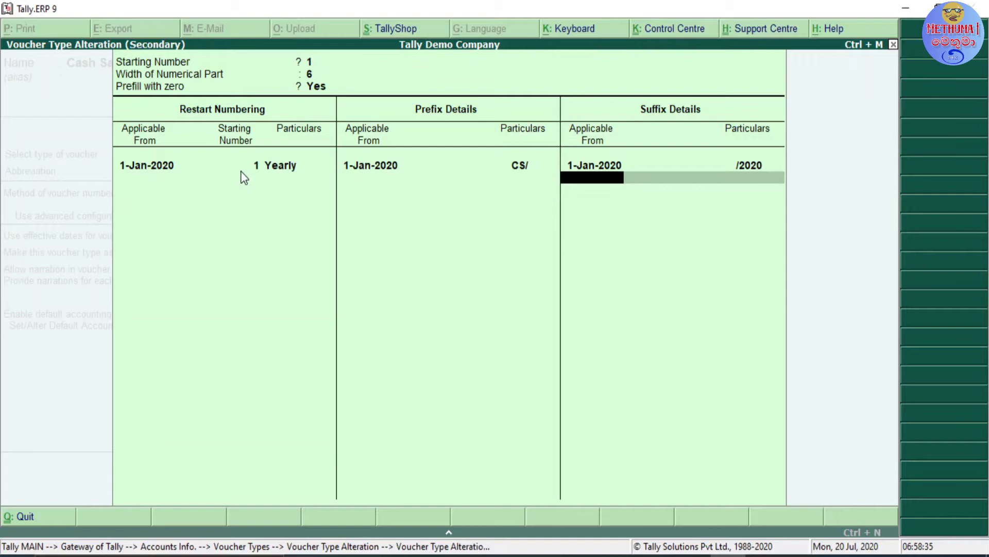
key("Return")
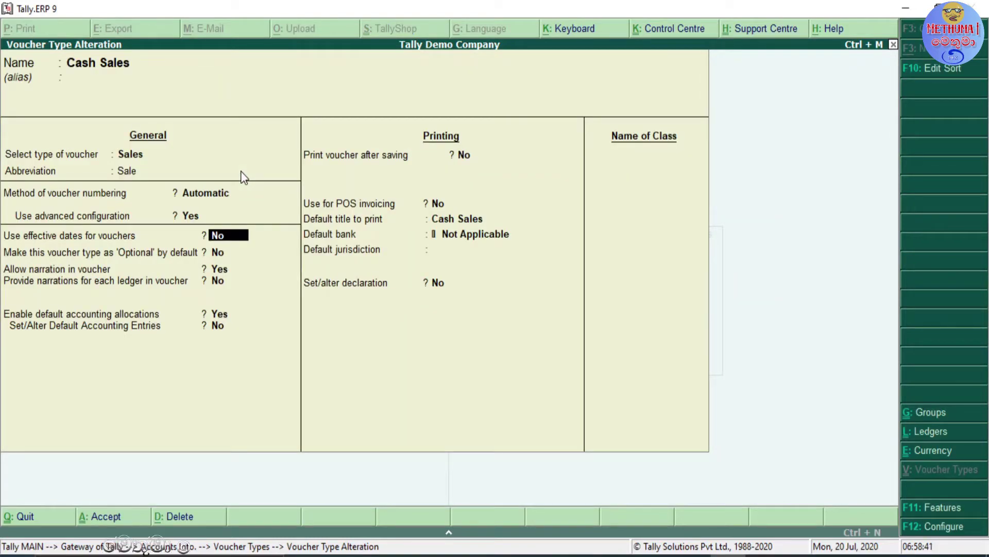
key("Escape")
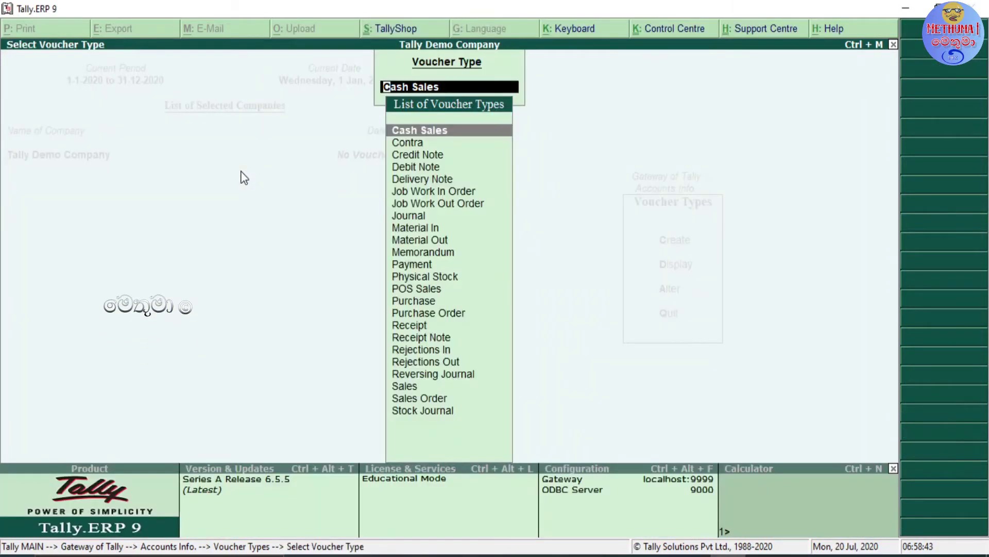
- Leave the voucher type masters and open Accounting Vouchers from the Gateway of Tally
key("Escape")
key("Escape")
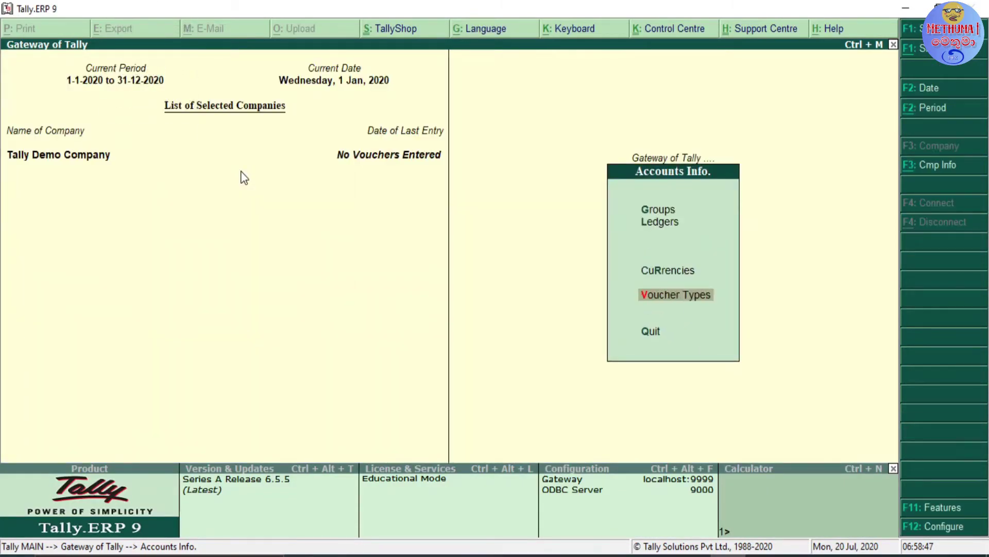
key("Escape")
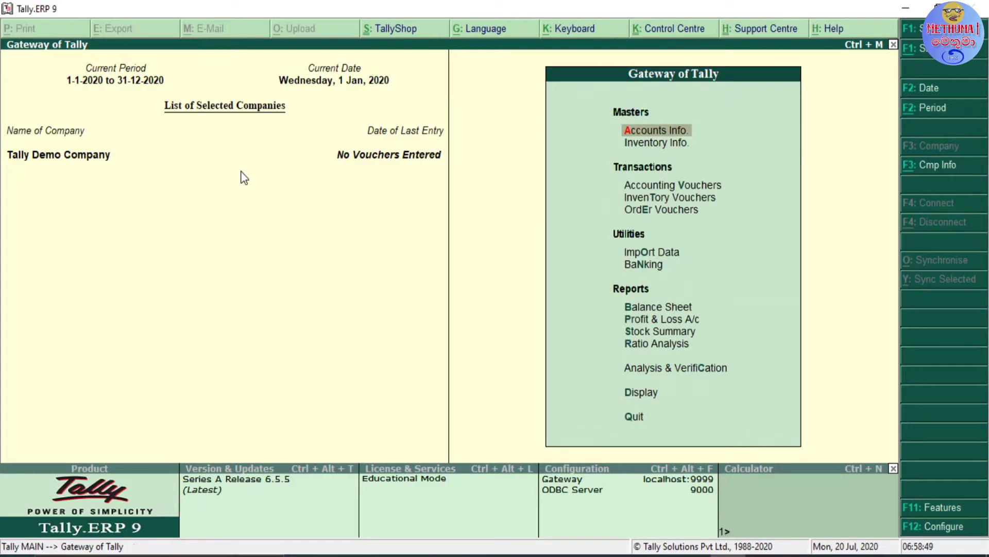
key("Down")
key("Down")
key("Down")
key("Up")
key("Return")
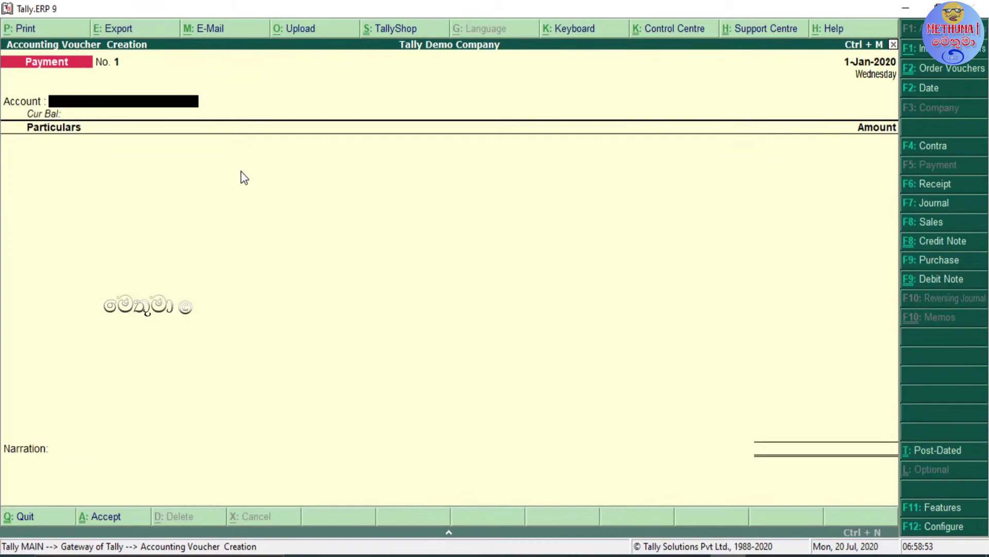
- Start a Cash Sales voucher to check the format of its voucher number, and quit it without saving
left_click(927, 222)
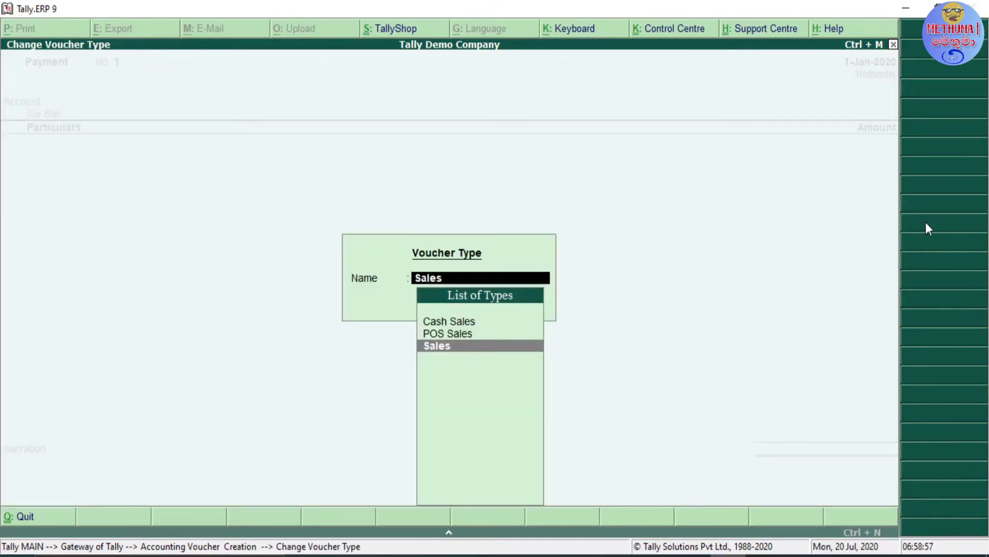
key("Up")
key("Up")
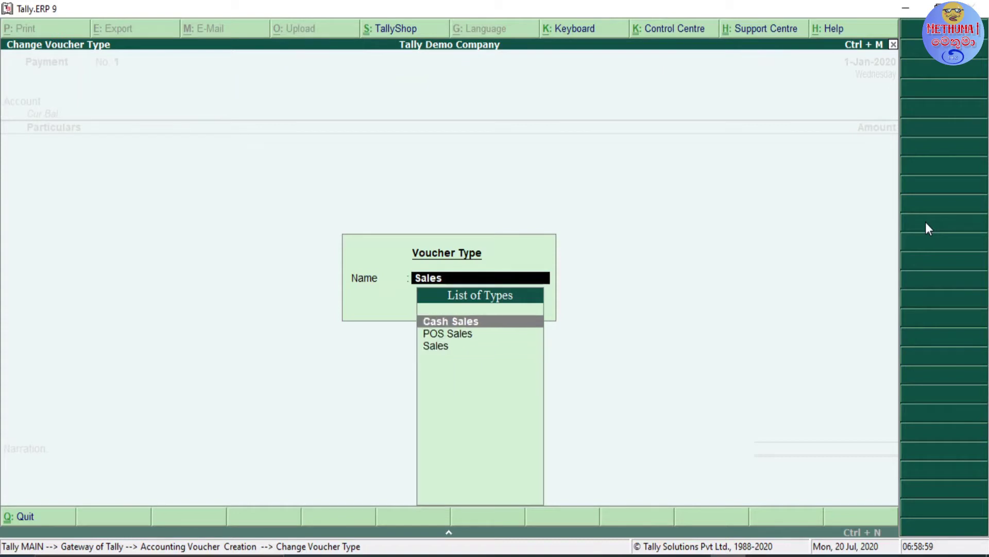
key("Return")
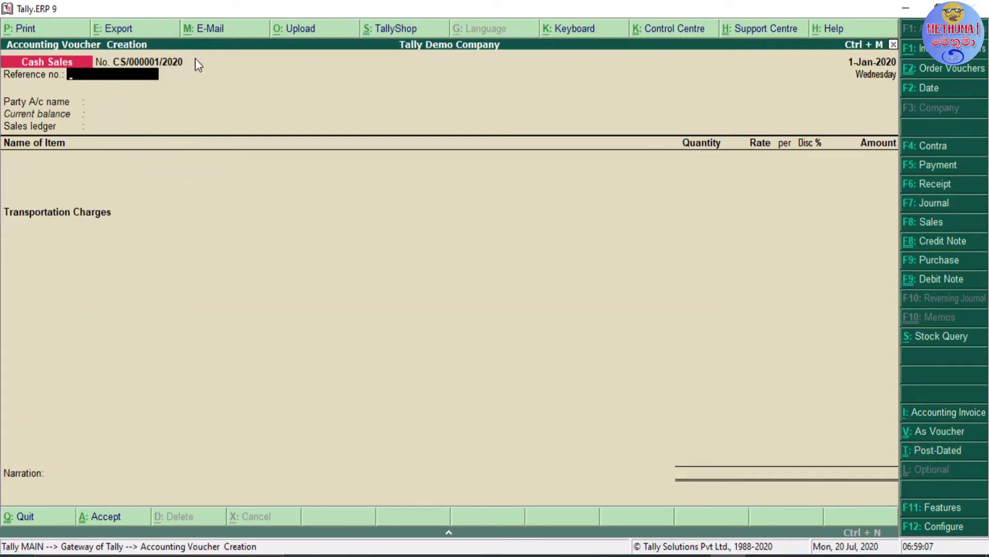
key("Escape")
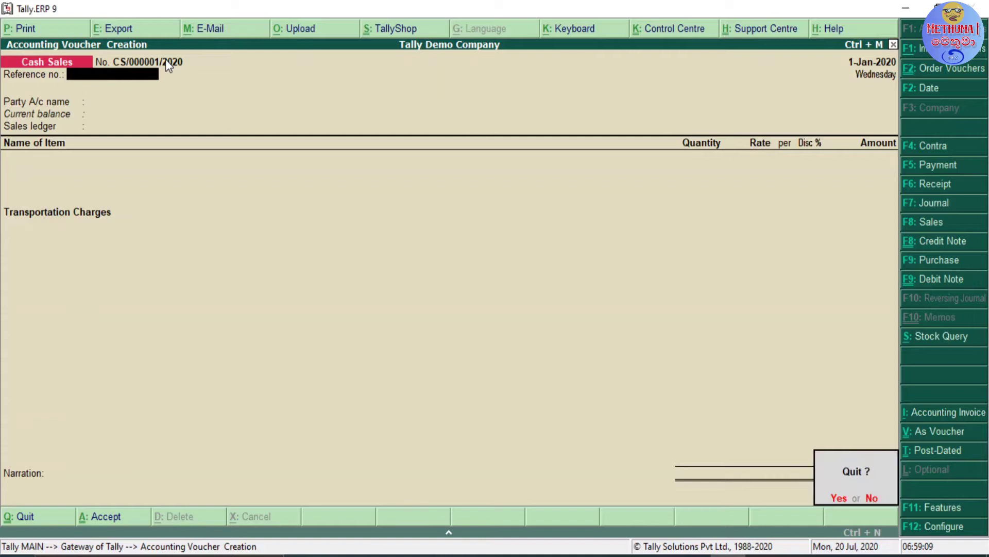
key("Return")
- Open the Cash Sales voucher type for alteration from the voucher types in Accounts Info
key("Down")
key("Down")
key("Down")
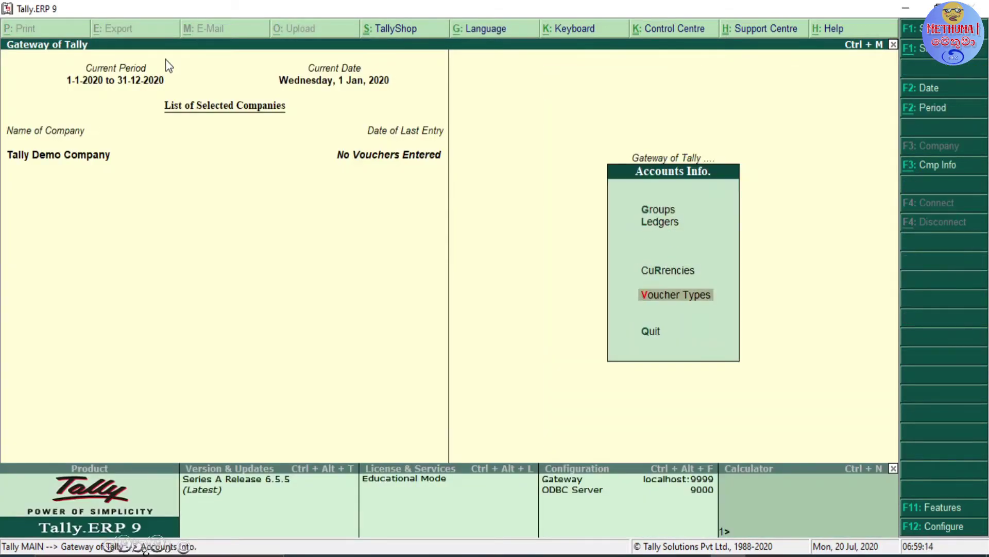
key("Return")
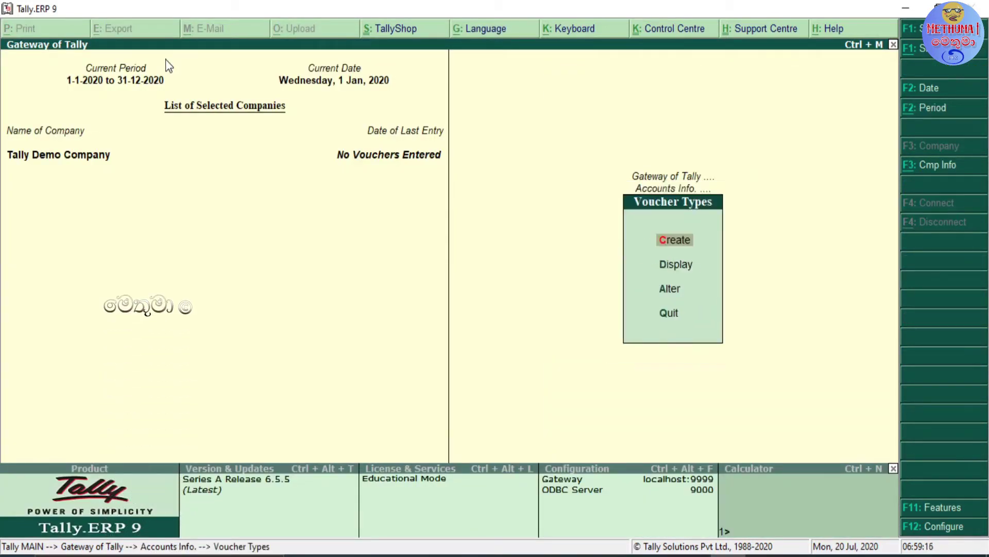
key("Down")
key("Down")
key("Return")
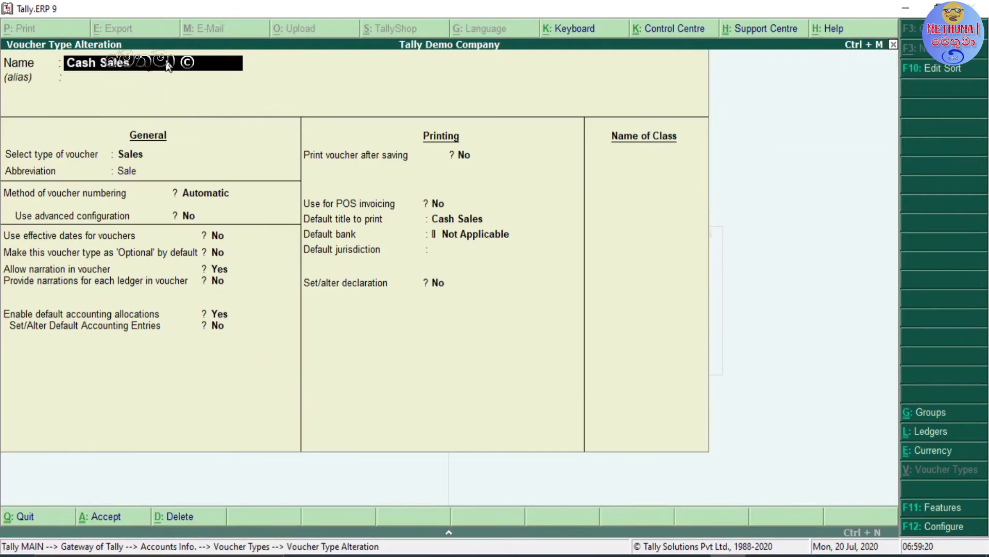
- Keep the automatic numbering method and open the advanced numbering configuration of Cash Sales
key("Return")
key("Return")
key("Return")
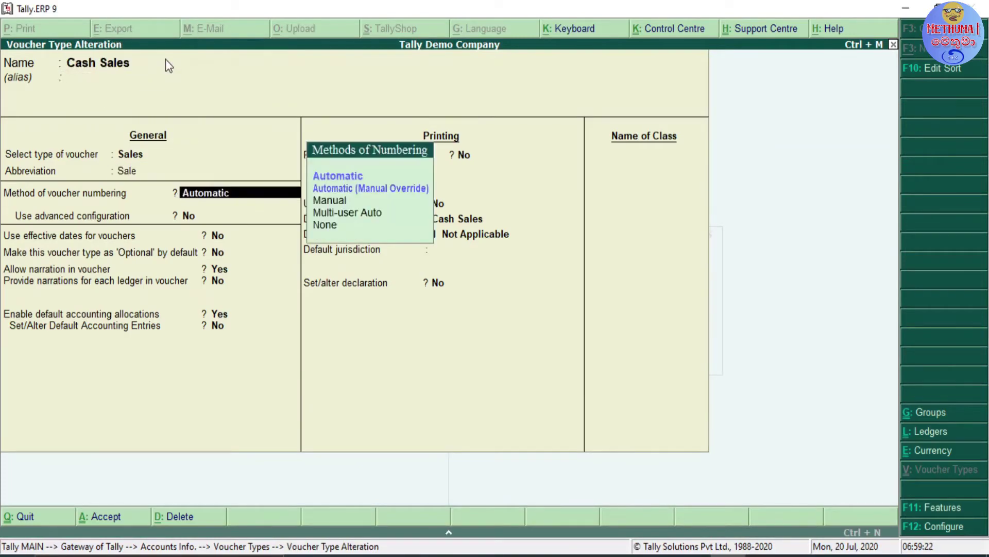
key("Return")
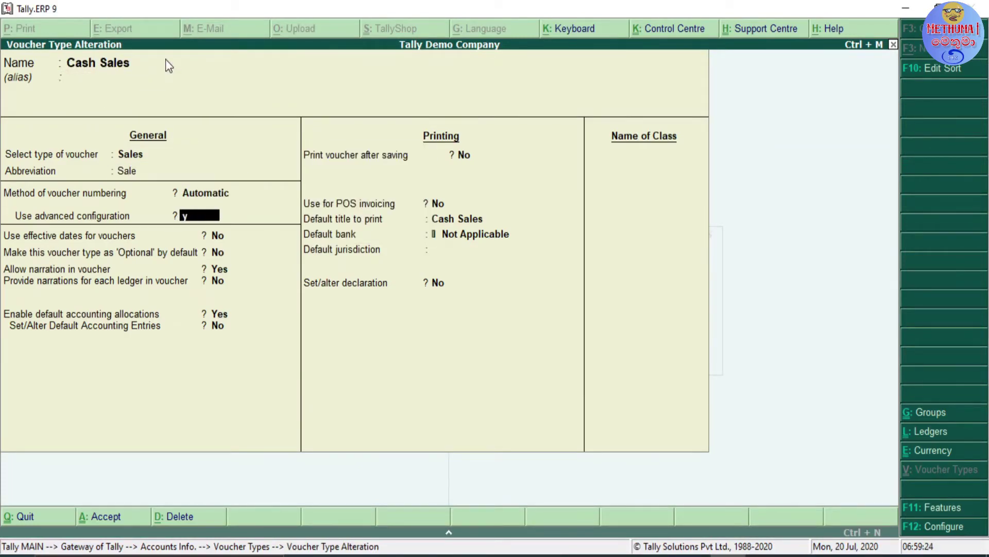
type("y")
key("Return")
key("Return")
key("Return")
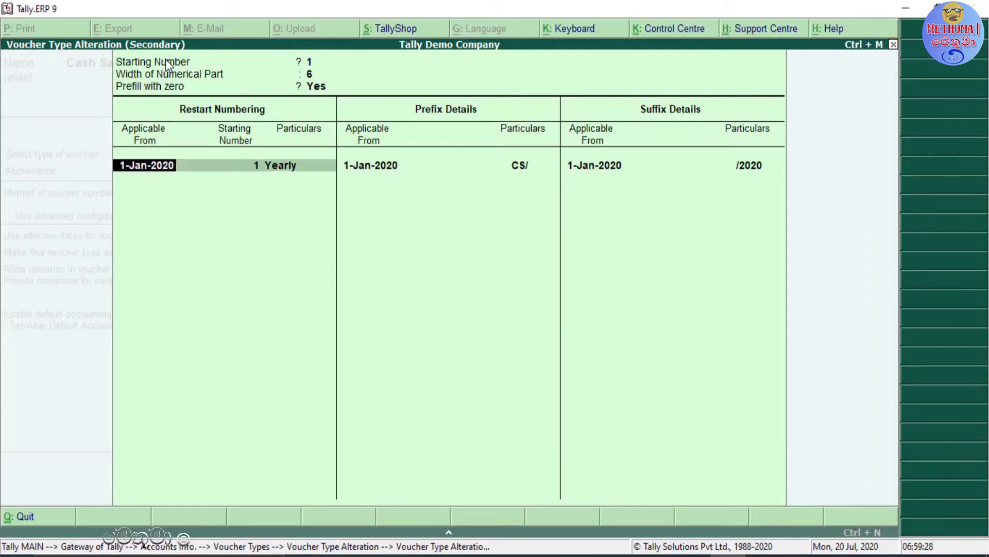
- Try the periodicity Never for the restart numbering entry and leave the advanced configuration
key("Return")
key("Return")
key("Return")
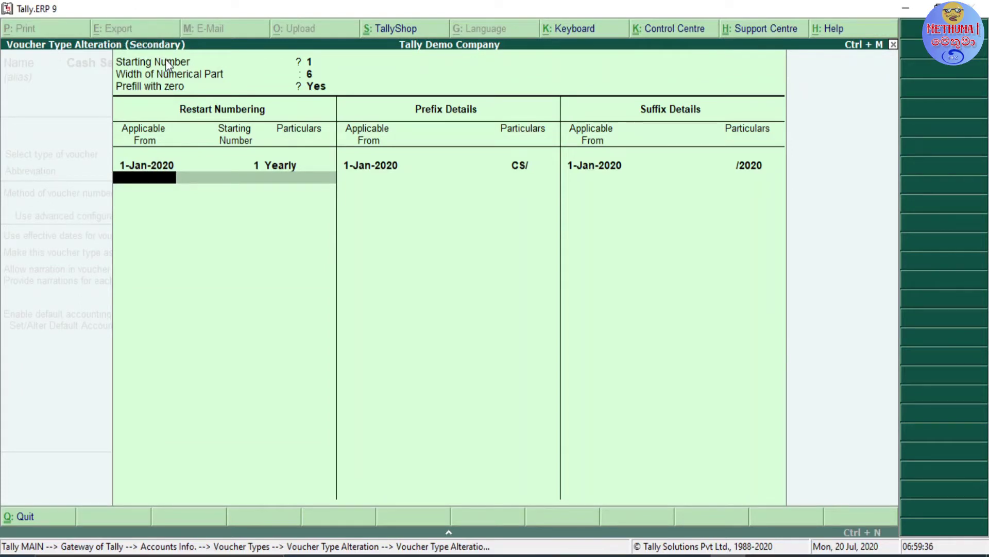
key("BackSpace")
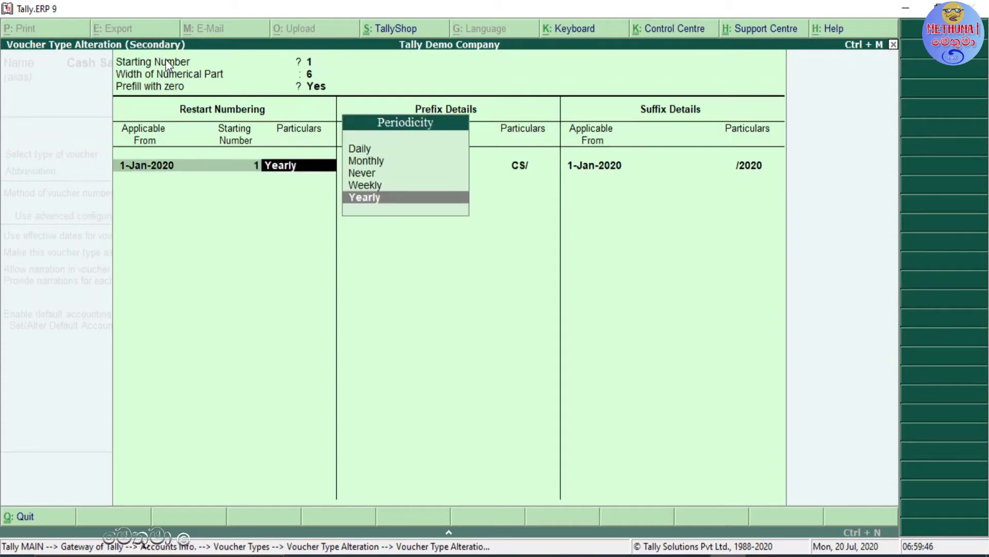
key("Up")
key("Up")
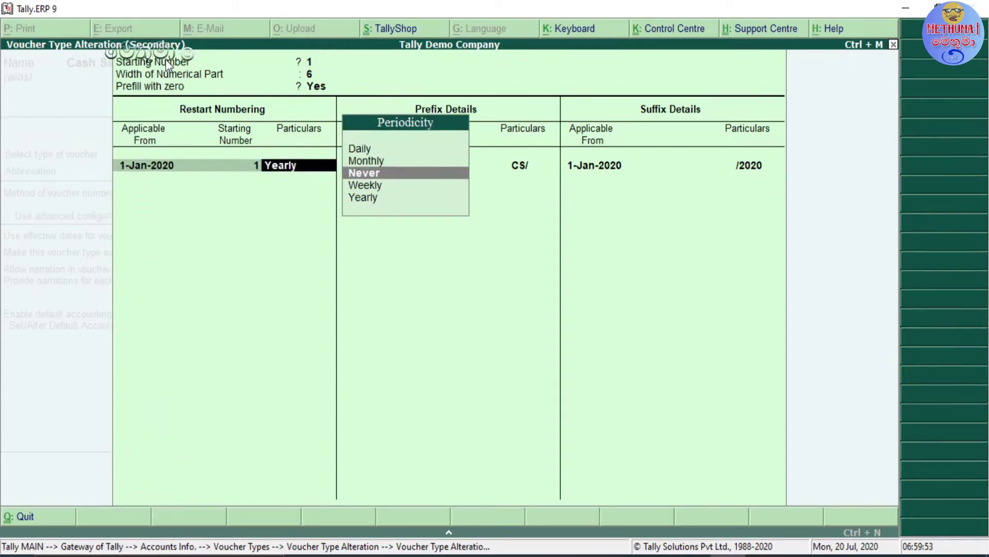
key("Return")
key("Escape")
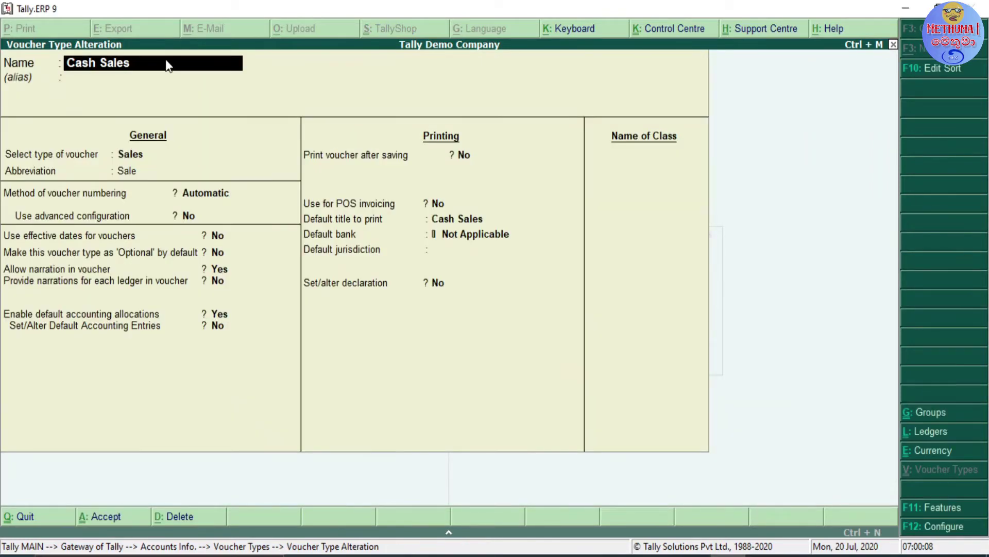
- Add a voucher class named VAT to the Cash Sales voucher type and open its class settings
left_click(617, 158)
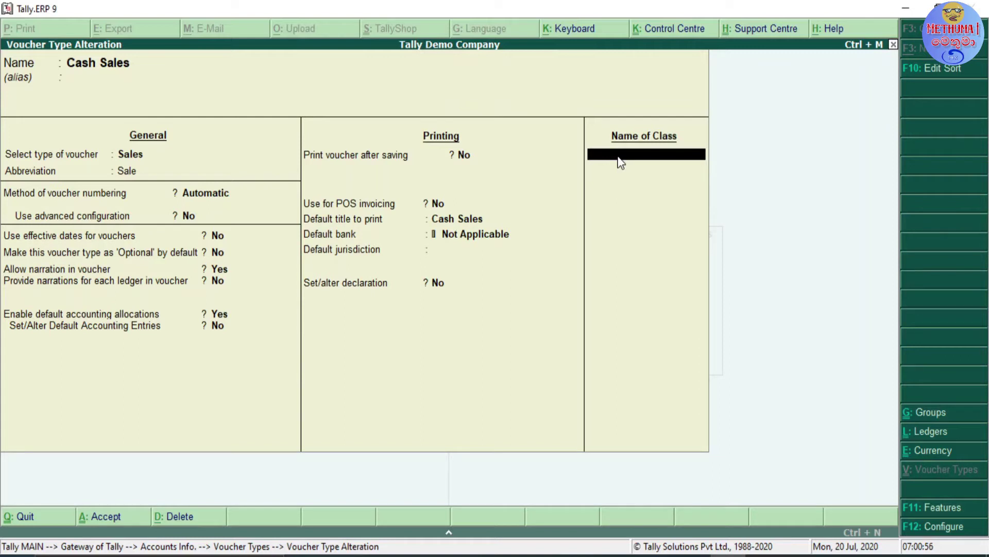
type("VAT")
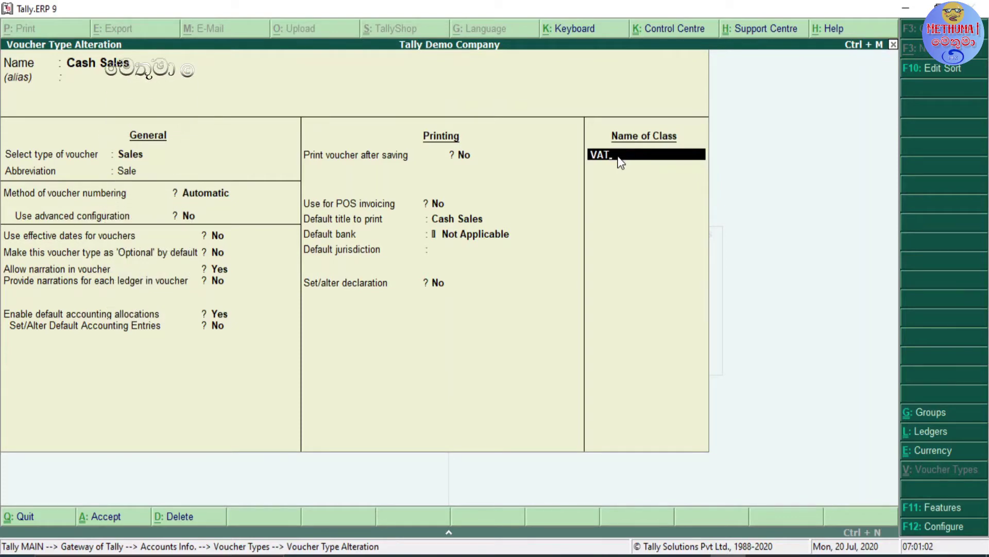
key("Return")
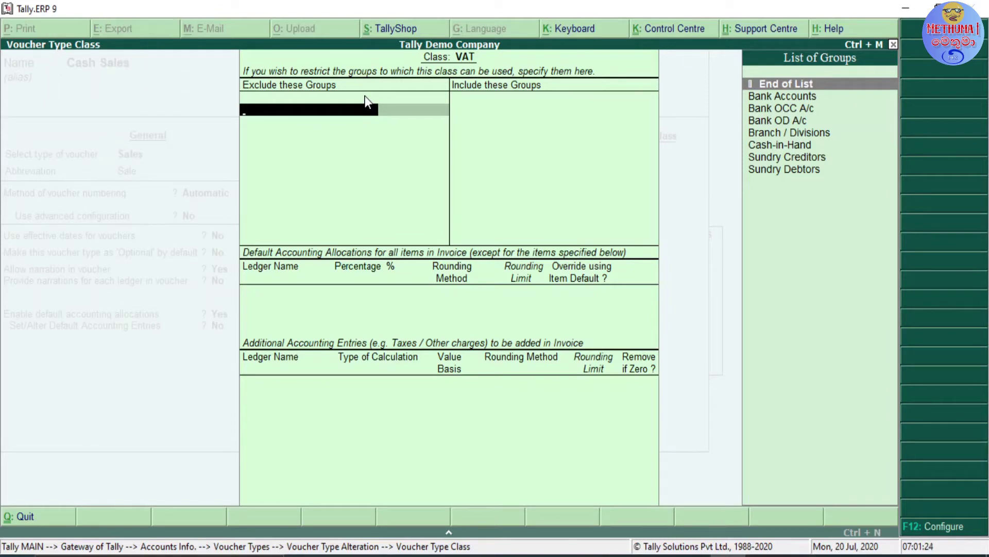
- Exclude the groups Bank Accounts, Bank OD A/c, Branch / Divisions and Cash-in-Hand from the VAT class
key("Down")
key("Return")
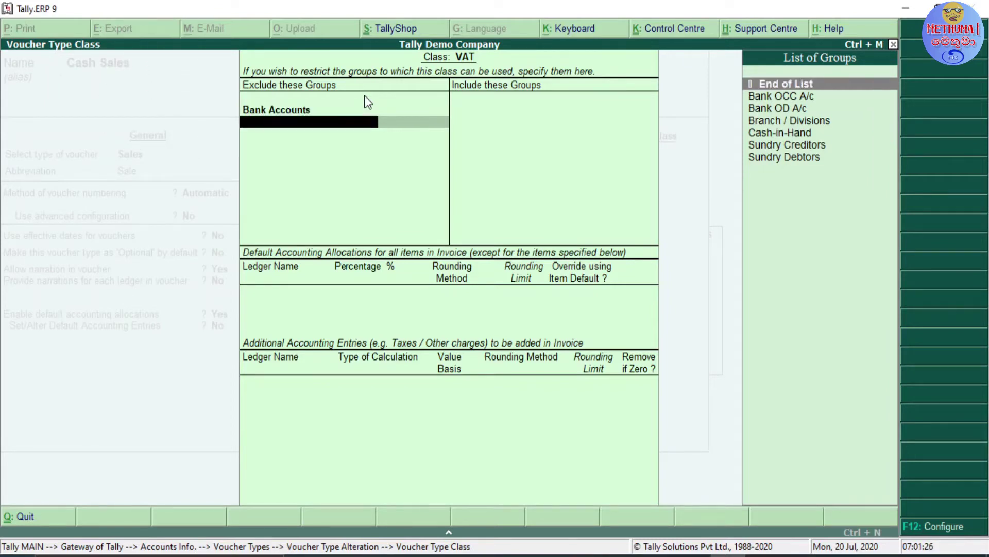
key("Down")
key("Down")
key("Return")
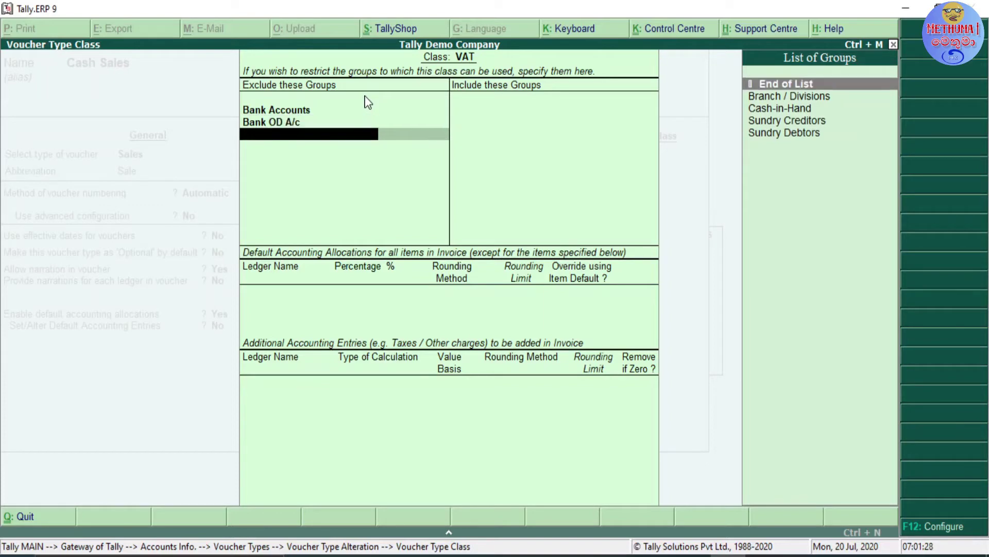
key("Down")
key("Return")
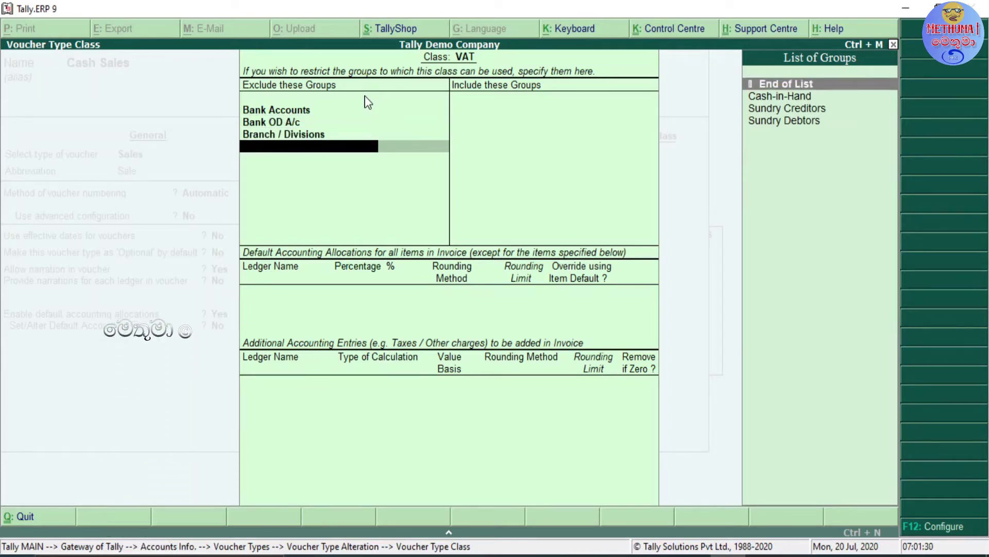
key("Down")
key("Return")
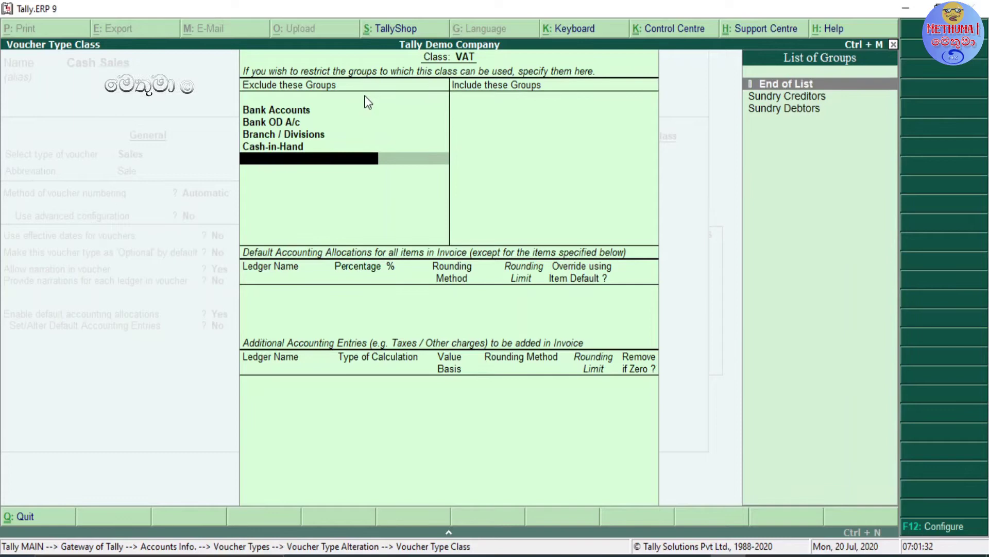
key("Return")
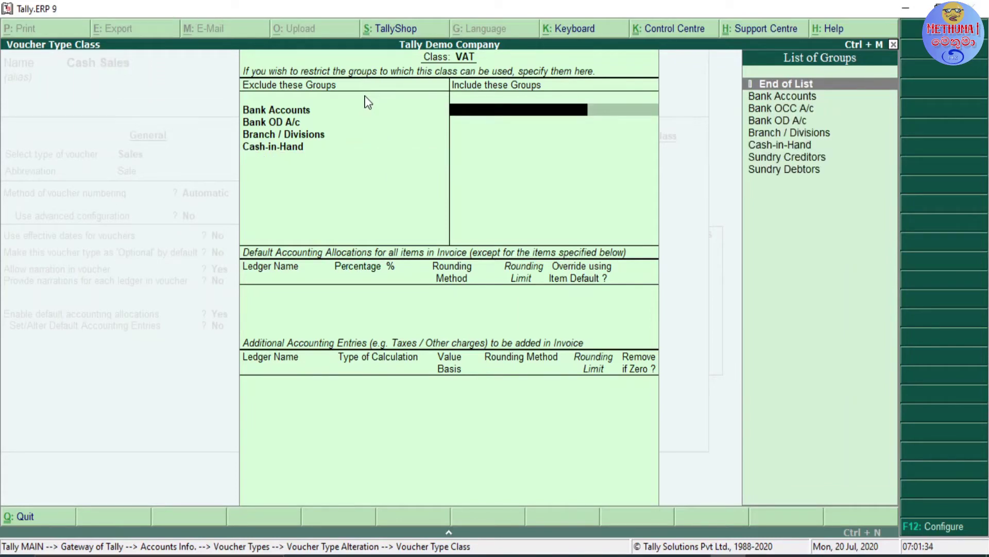
- Include the Sundry Debtors group in the VAT class and end the list of included groups
key("Down")
key("Down")
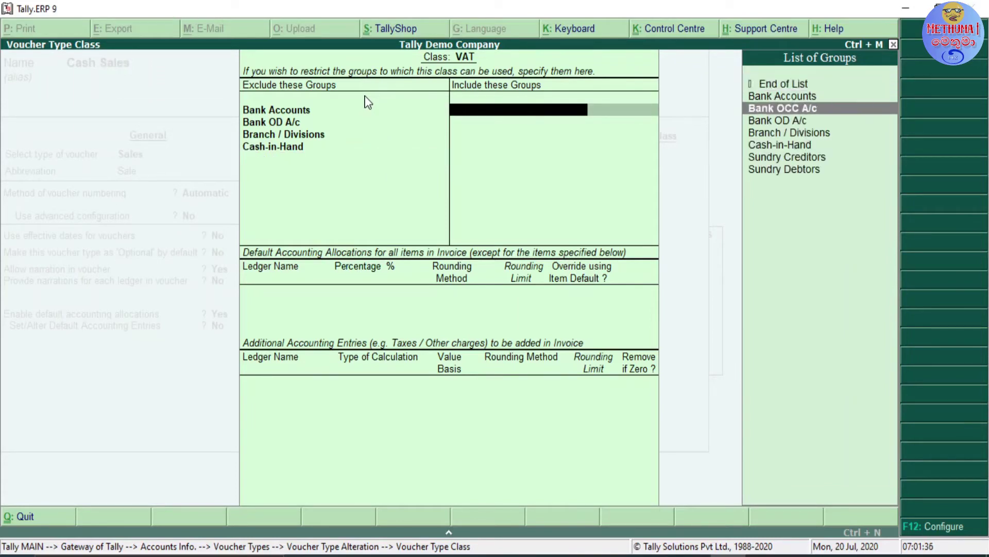
key("Down")
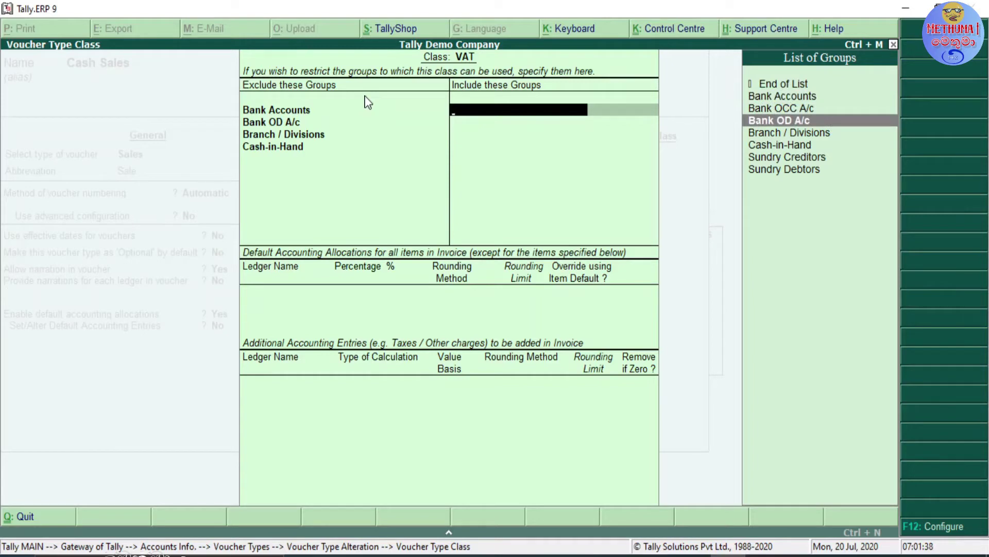
key("Down")
key("Down")
key("Down")
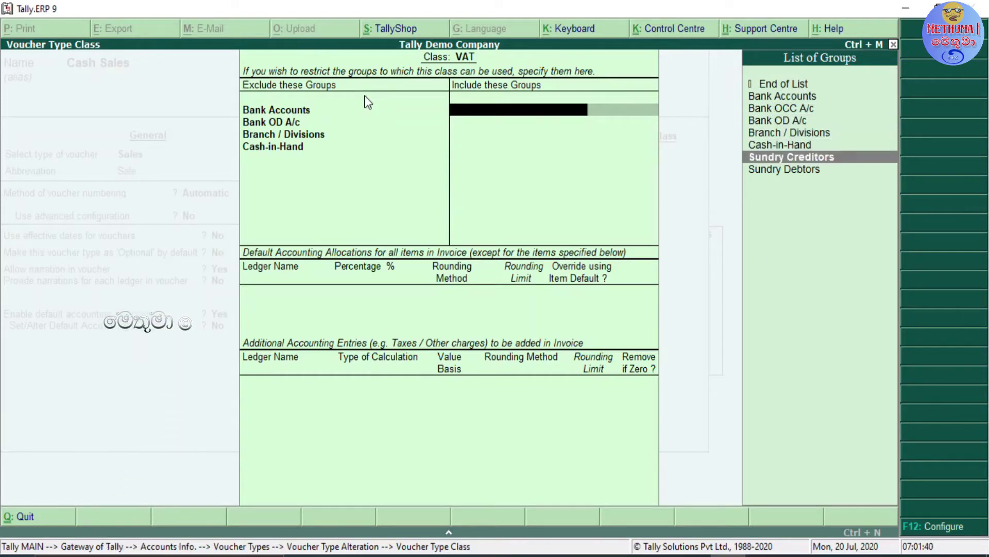
key("Down")
key("Return")
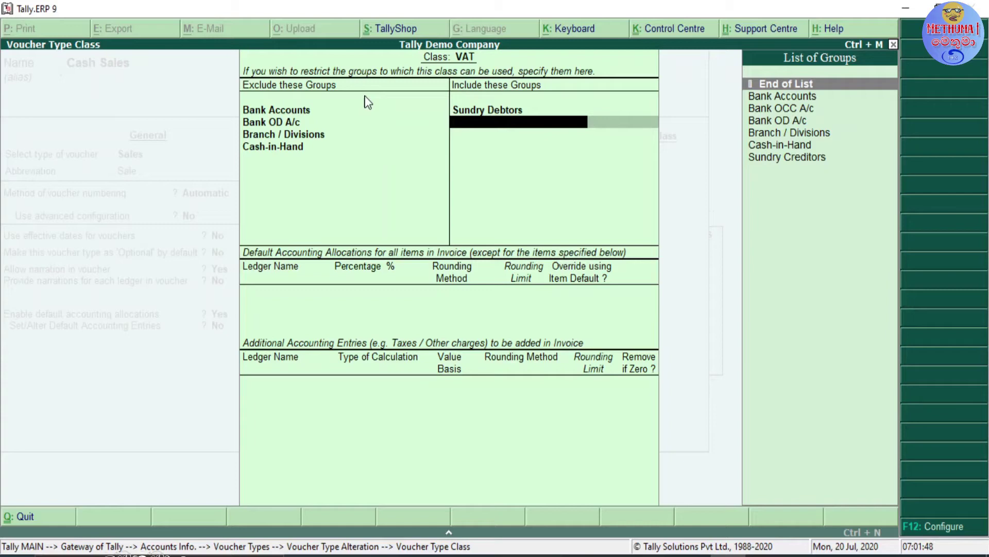
key("Return")
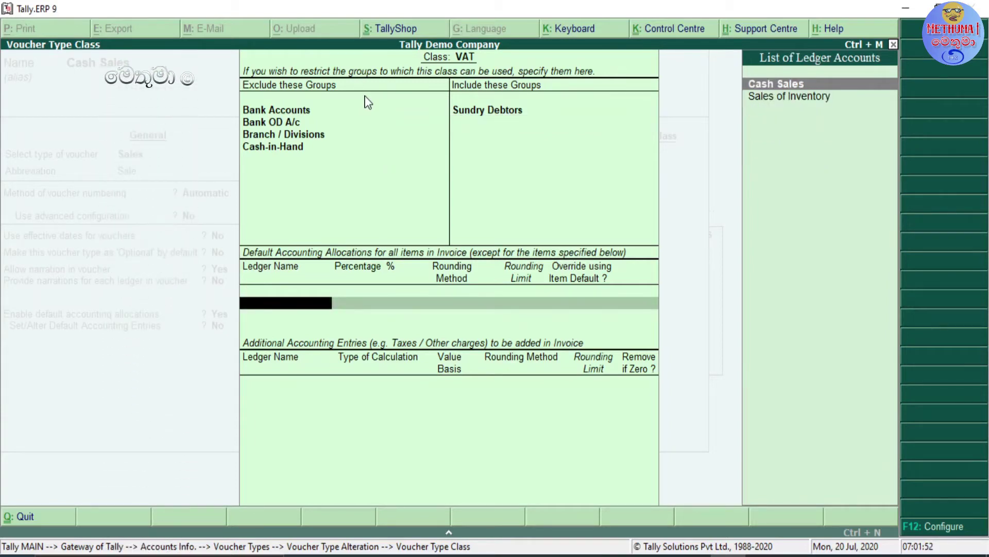
- Allocate all invoice items to the Cash Sales ledger at 100 %, keeping the item default override at No
key("Down")
key("Up")
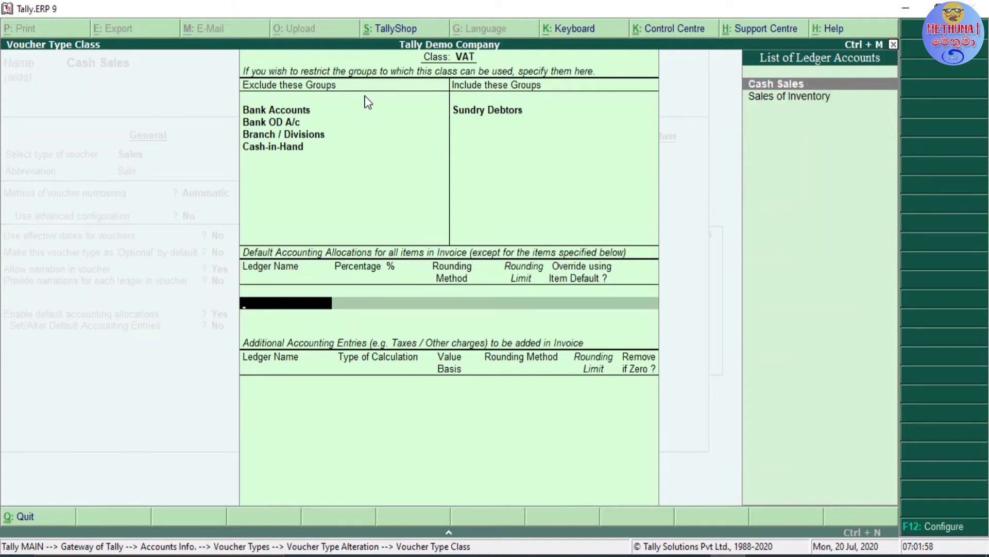
key("Return")
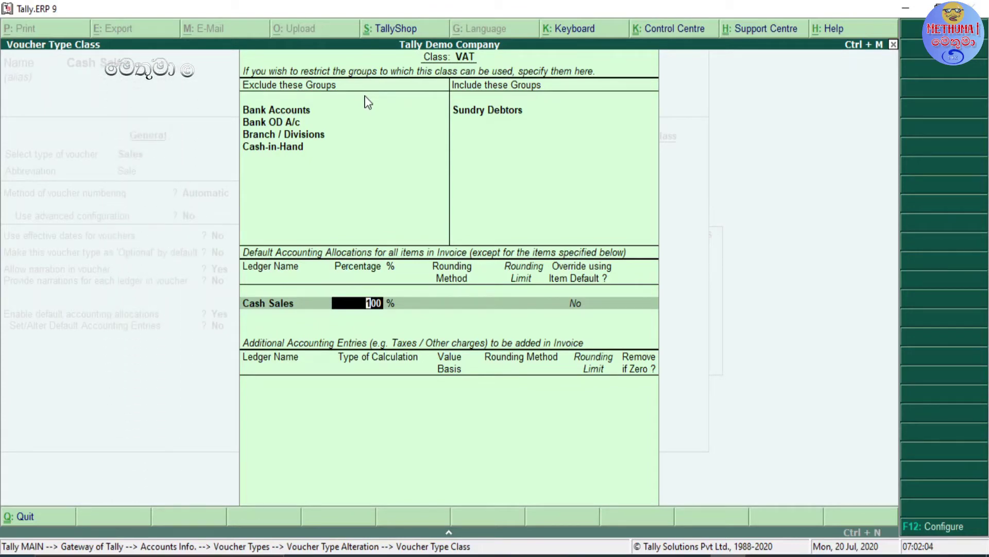
key("Return")
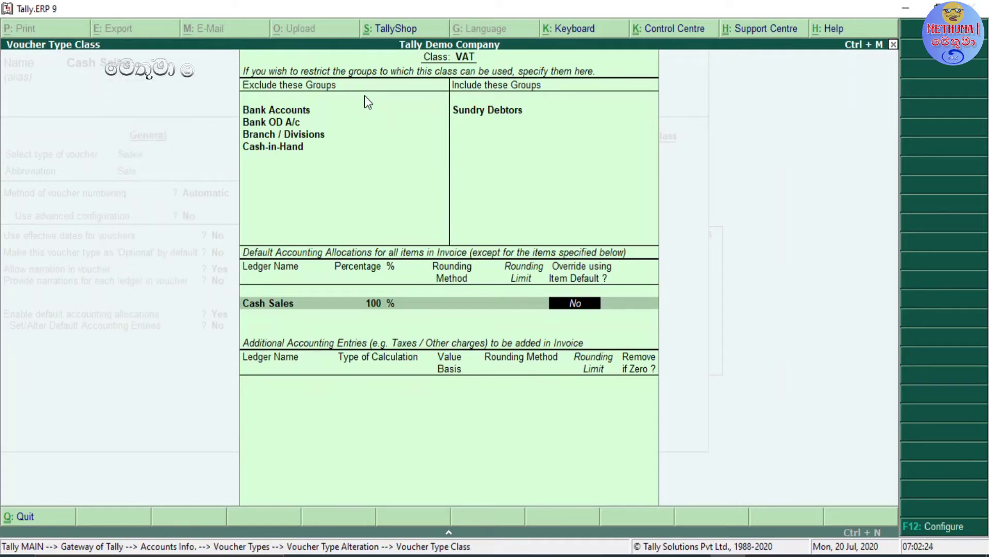
key("Return")
key("Return")
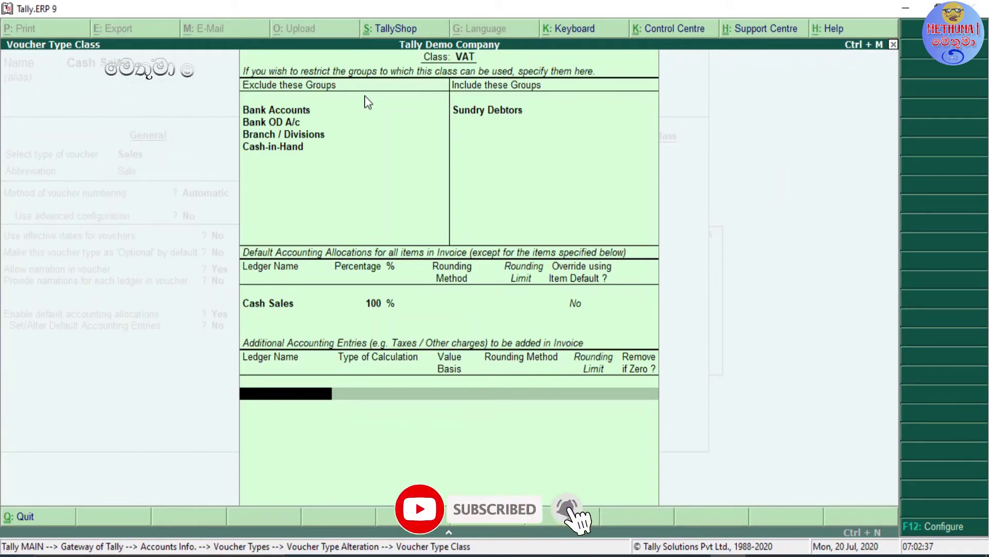
- Add VAT Payable as an additional accounting entry in the VAT class, calculated as a flat rate with value basis 8
type("VAT Payable")
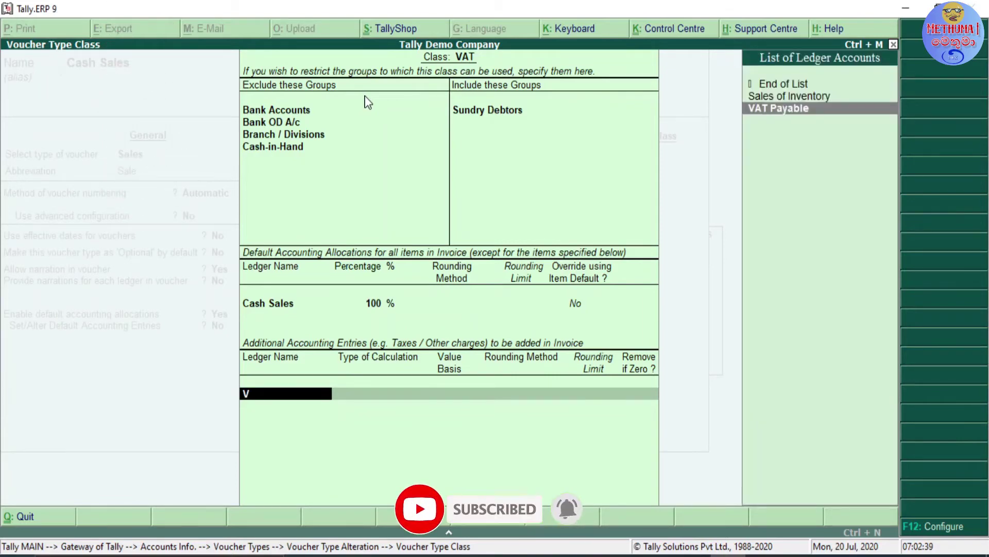
key("Return")
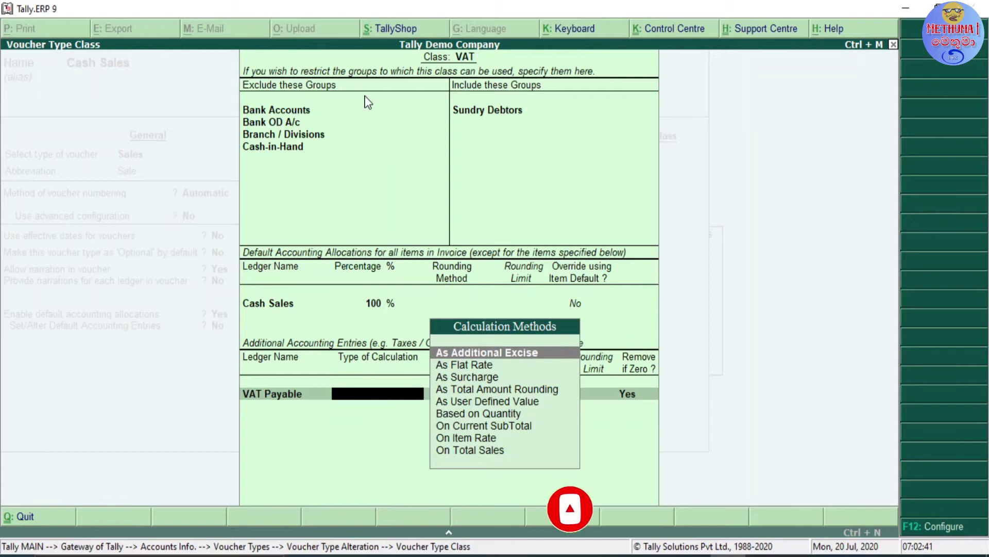
key("Down")
key("Return")
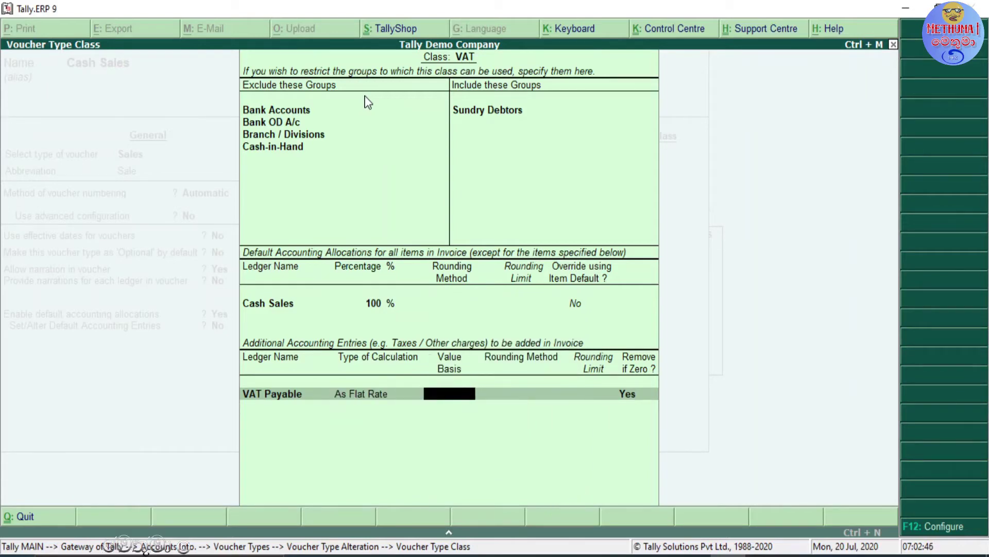
type("8")
key("Return")
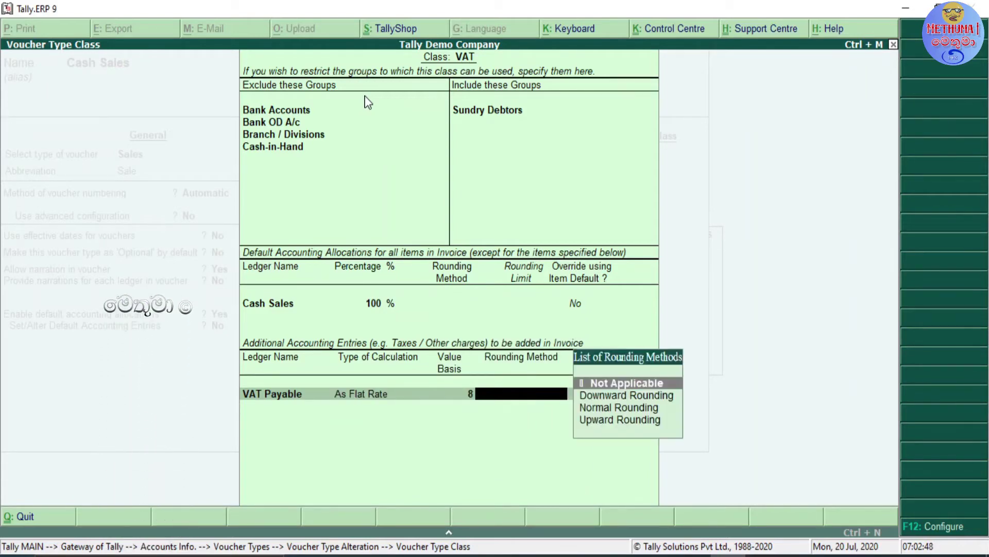
- Apply Normal Rounding with a rounding limit of 2 to the VAT Payable entry
key("Down")
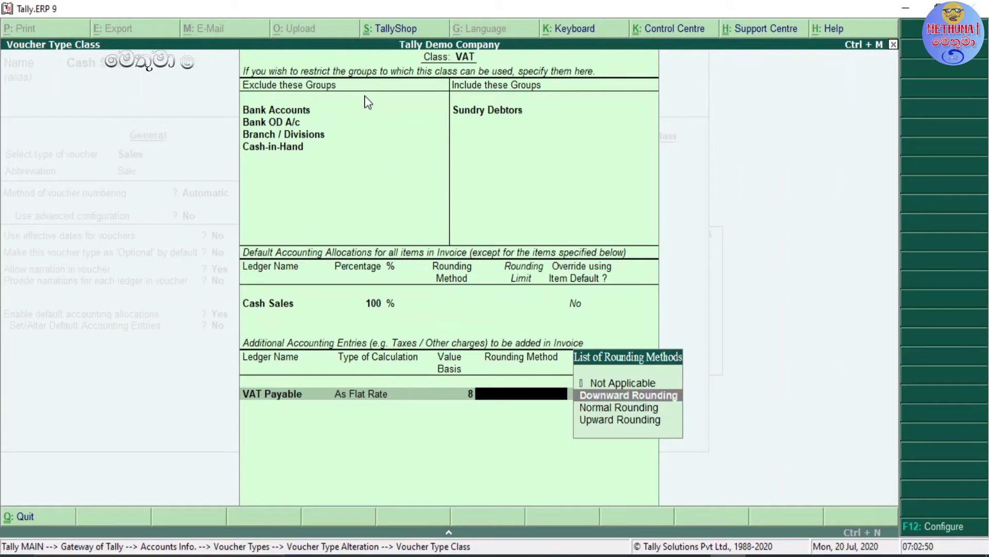
key("Down")
key("Return")
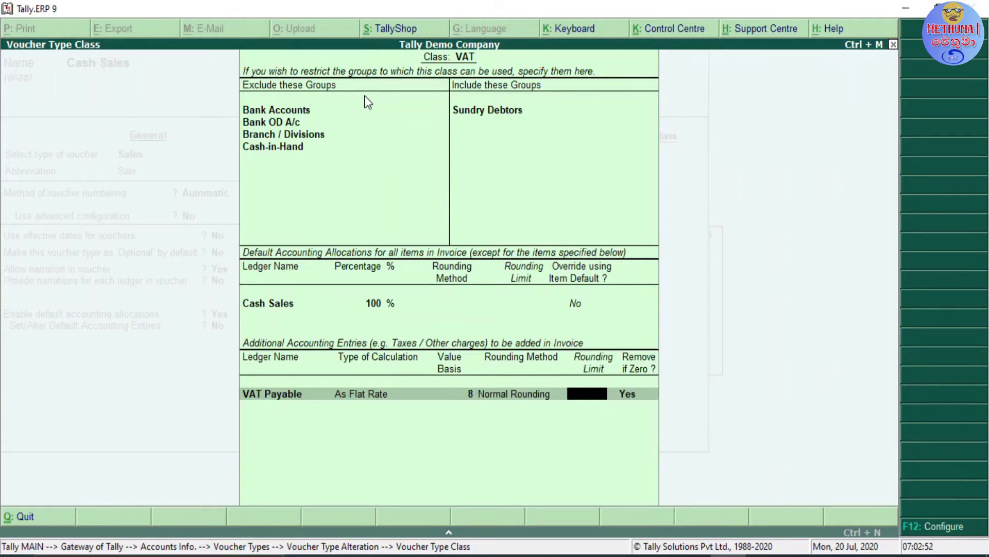
key("Return")
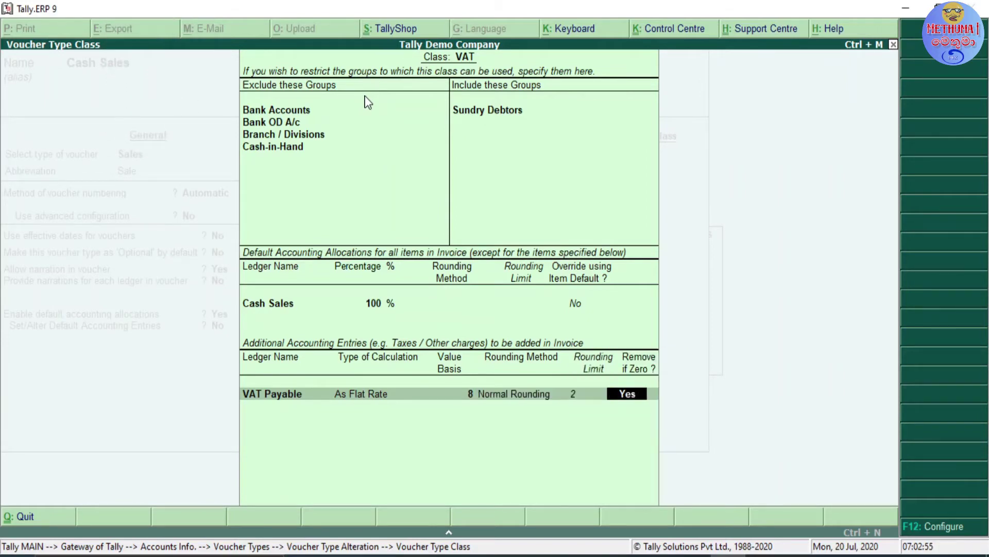
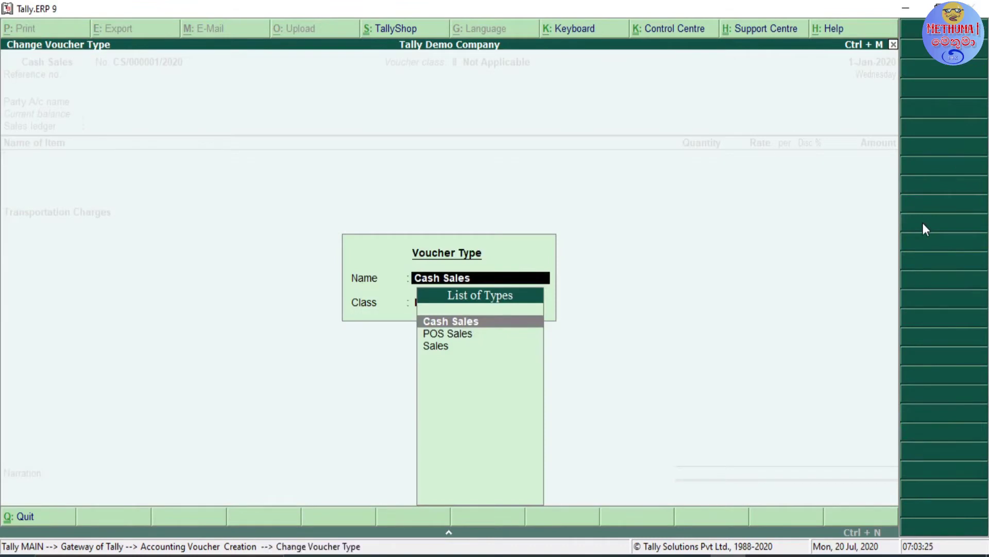
- Start a Cash Sales voucher that uses the VAT voucher class
key("Return")
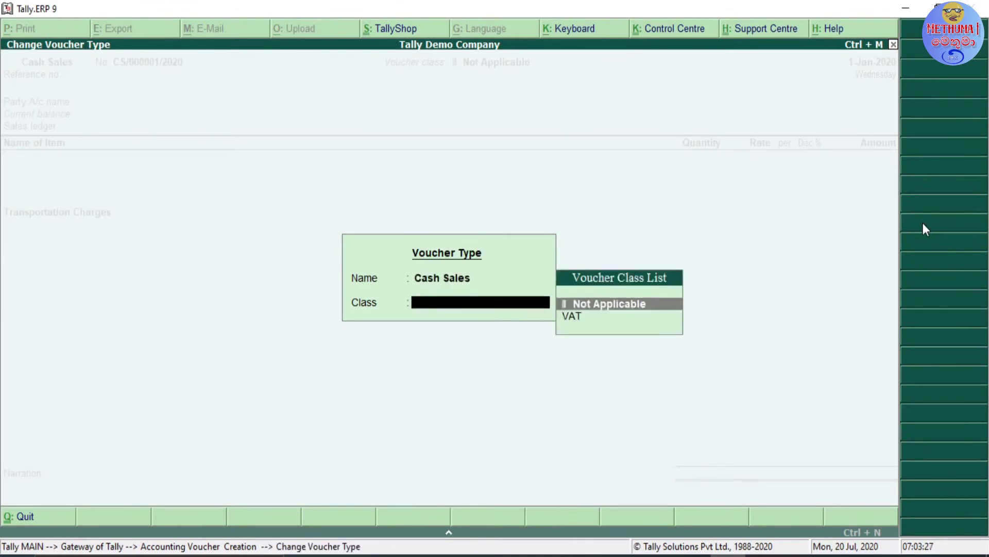
key("Down")
key("Up")
key("Down")
key("Up")
key("Down")
key("Up")
key("Down")
key("Up")
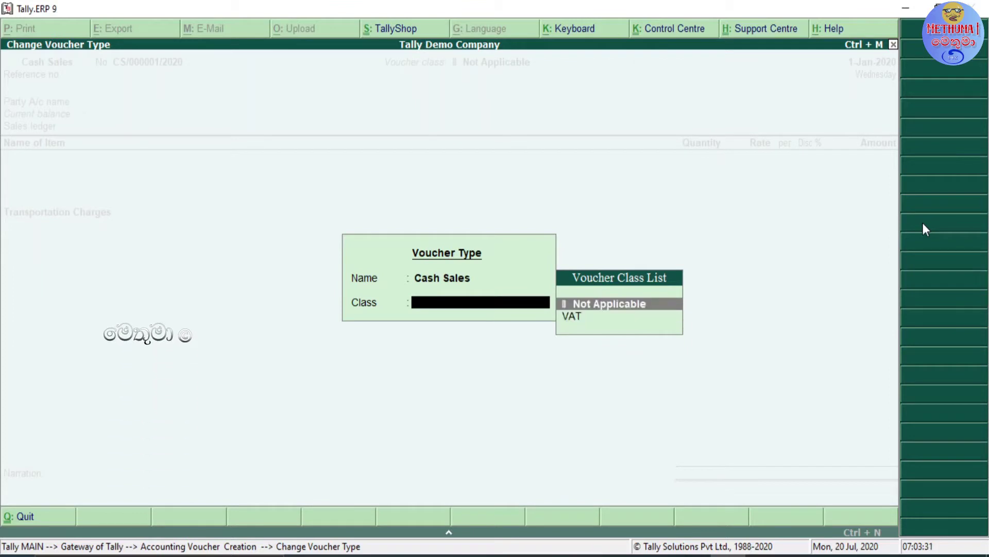
key("Down")
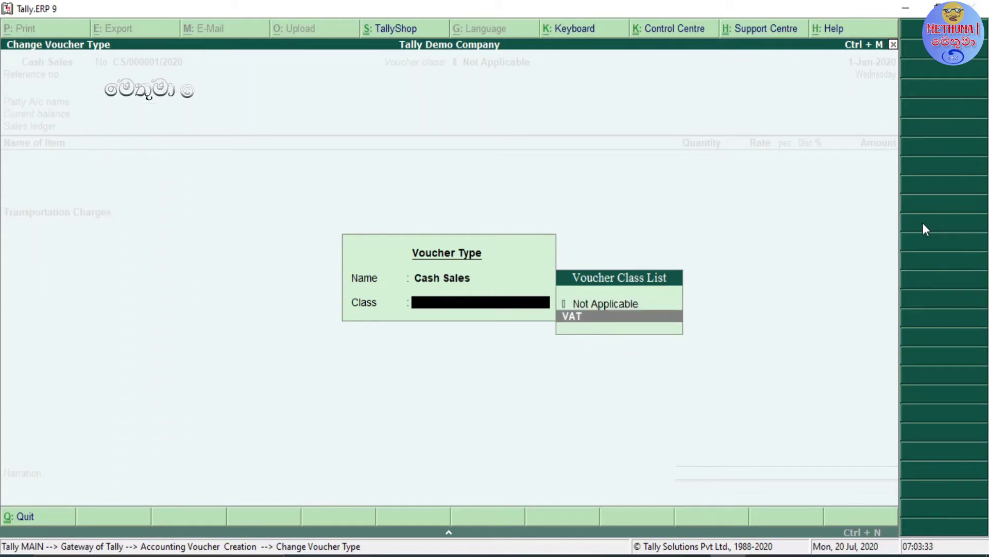
key("Return")
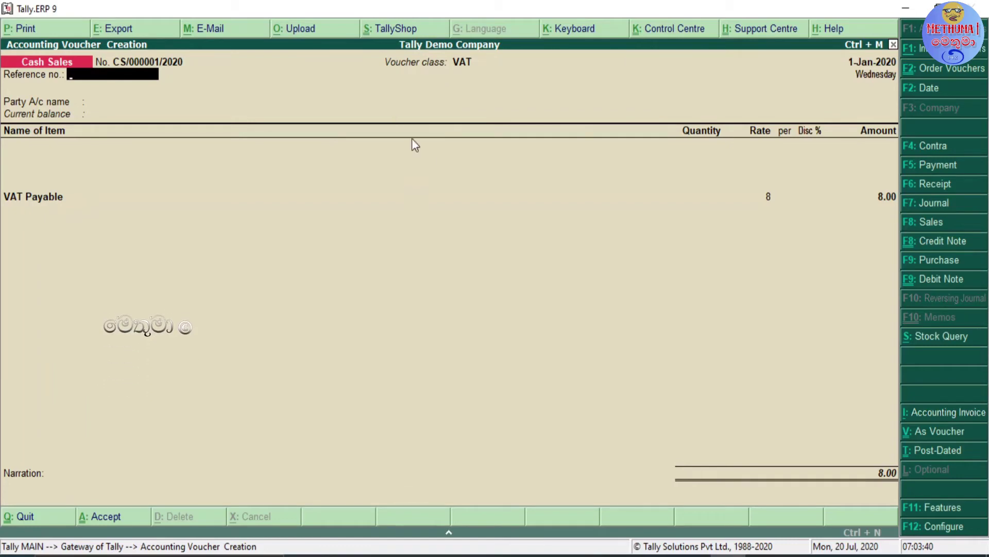
- Choose Customer Account as the voucher's party and accept the party details without adding delivery note or order numbers
key("Return")
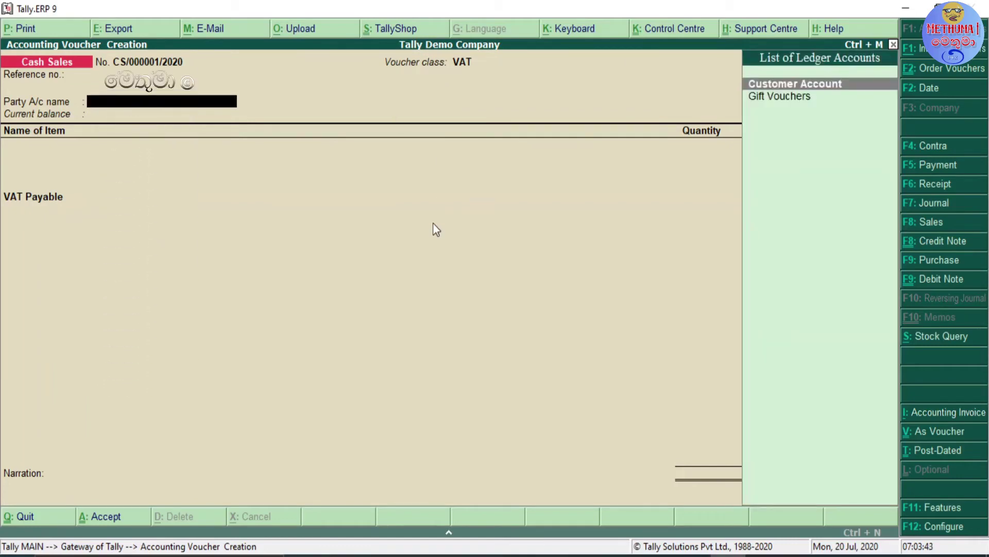
key("Return")
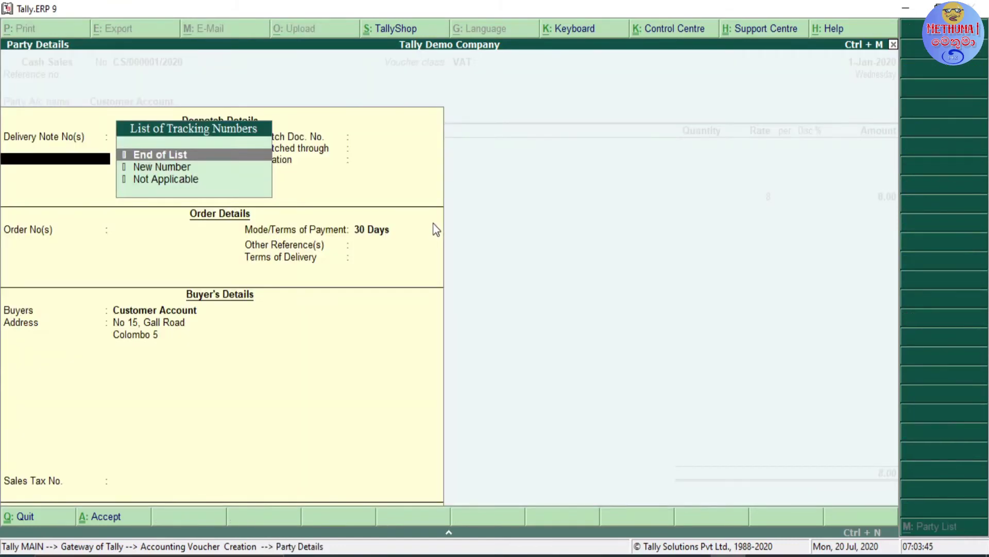
key("Return")
key("Return")
key("Return")
key("Return")
key("Return")
key("Return")
key("Return")
key("Return")
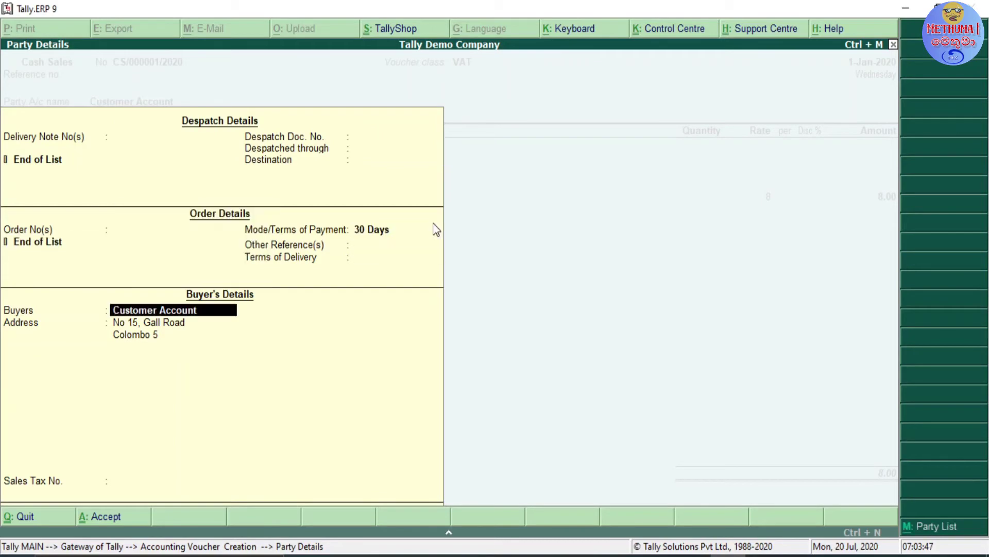
key("Return")
key("Return")
key("Return")
key("Return")
key("Return")
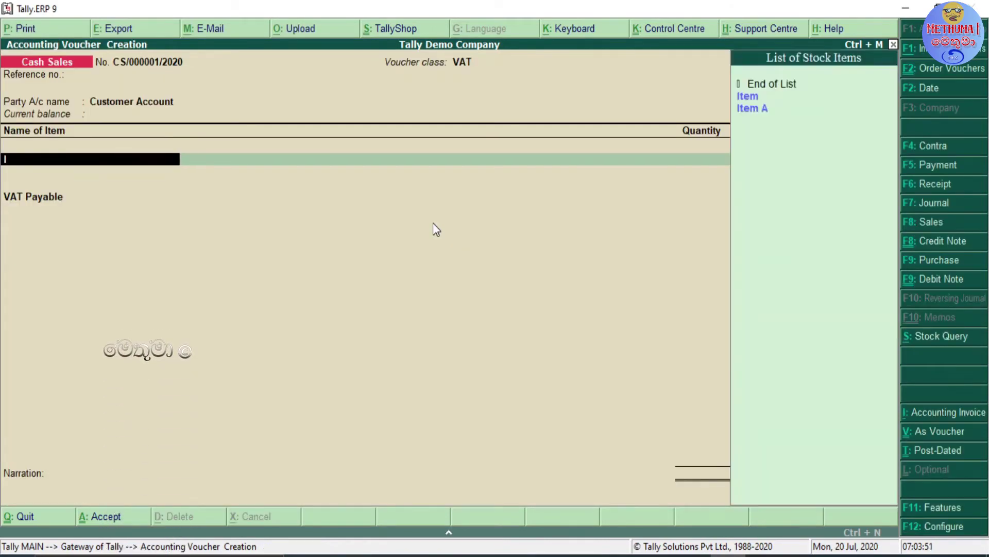
- Select Item A as the stock item, with tracking and order numbers Not Applicable and Main Location as godown
type("I")
key("Down")
key("Down")
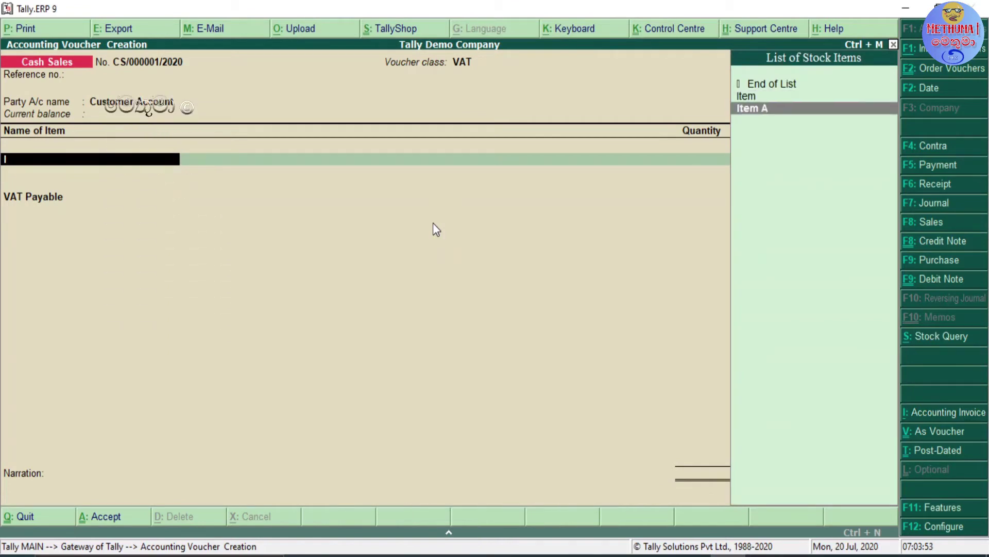
key("Return")
key("Return")
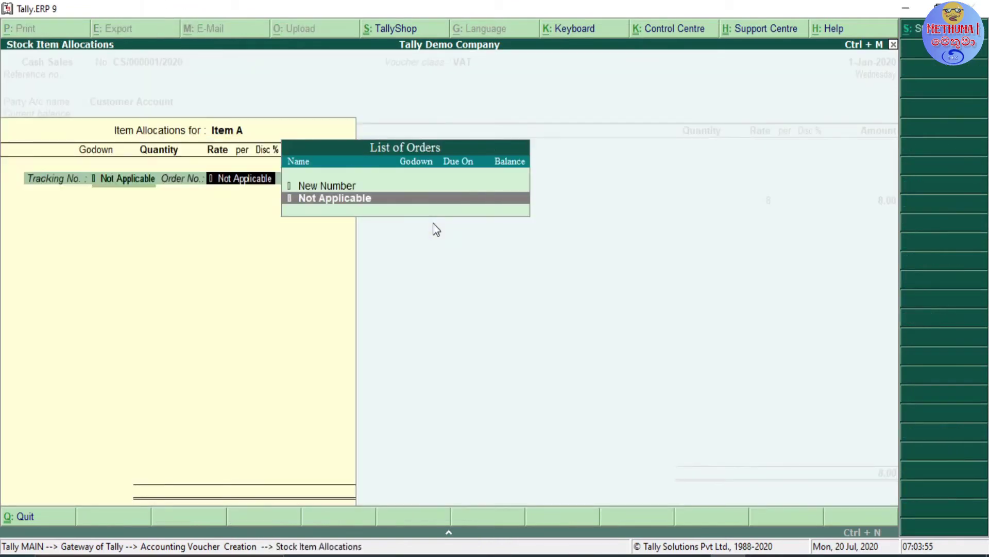
key("Return")
key("Return")
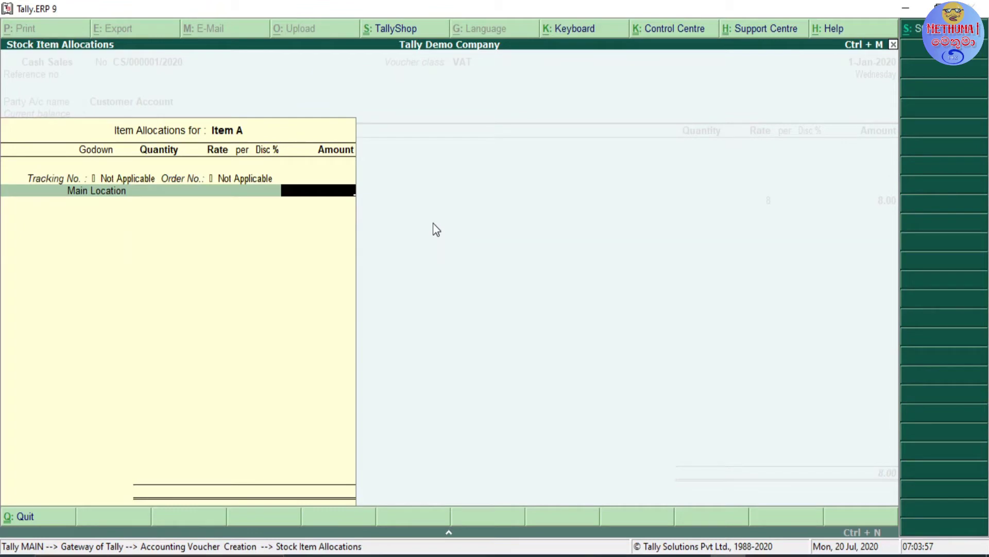
- Enter an amount of 100 for Item A, finish its allocation and quit the voucher without saving
type("100")
key("Return")
key("Return")
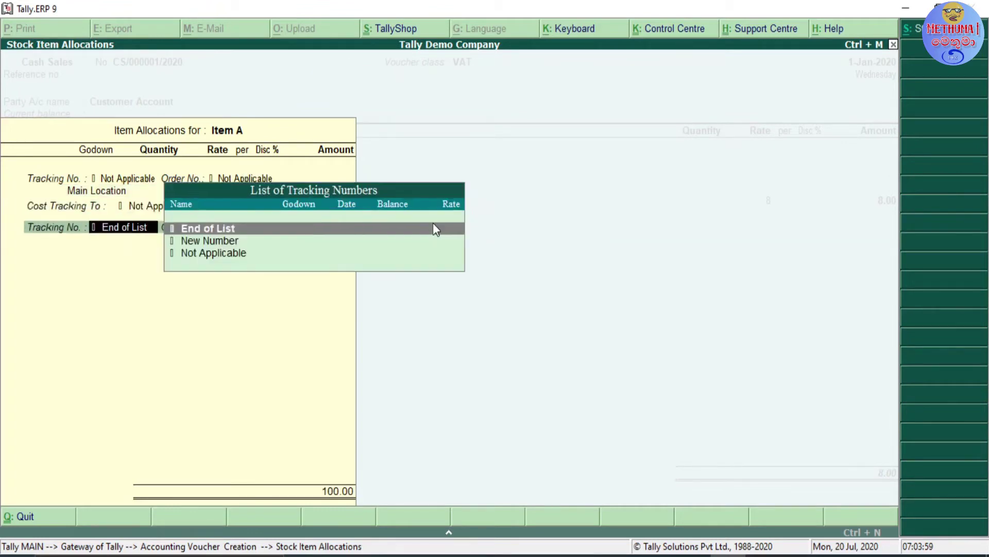
key("Return")
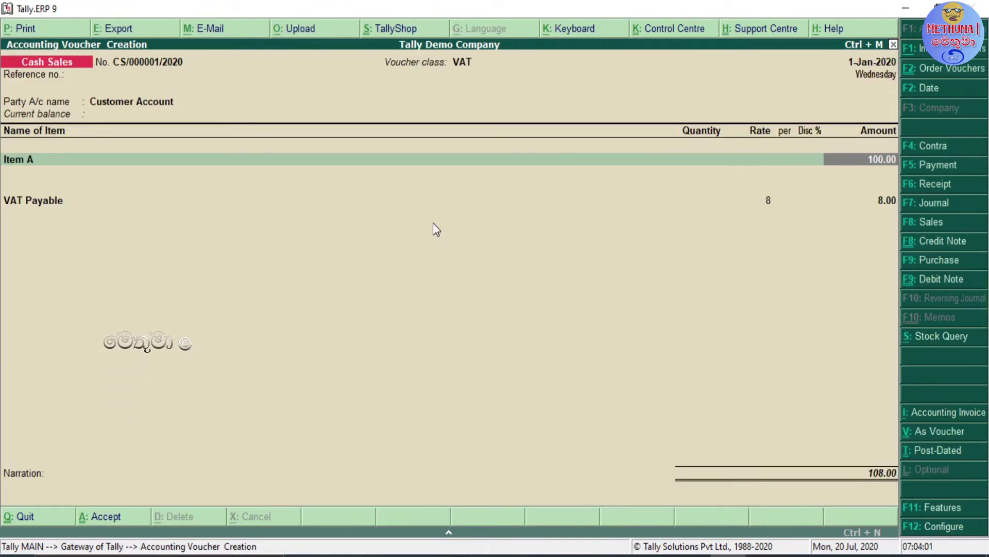
key("Return")
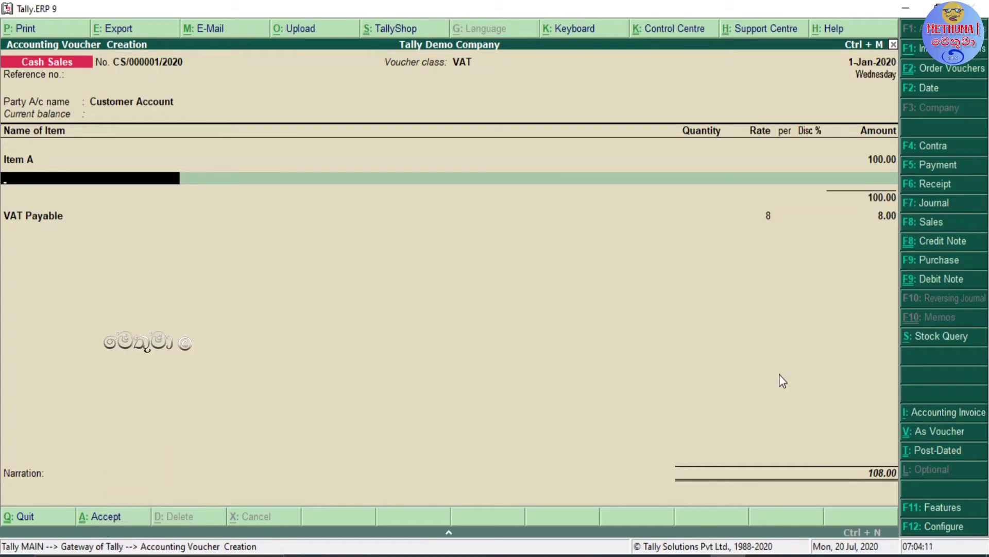
key("Escape")
key("Return")
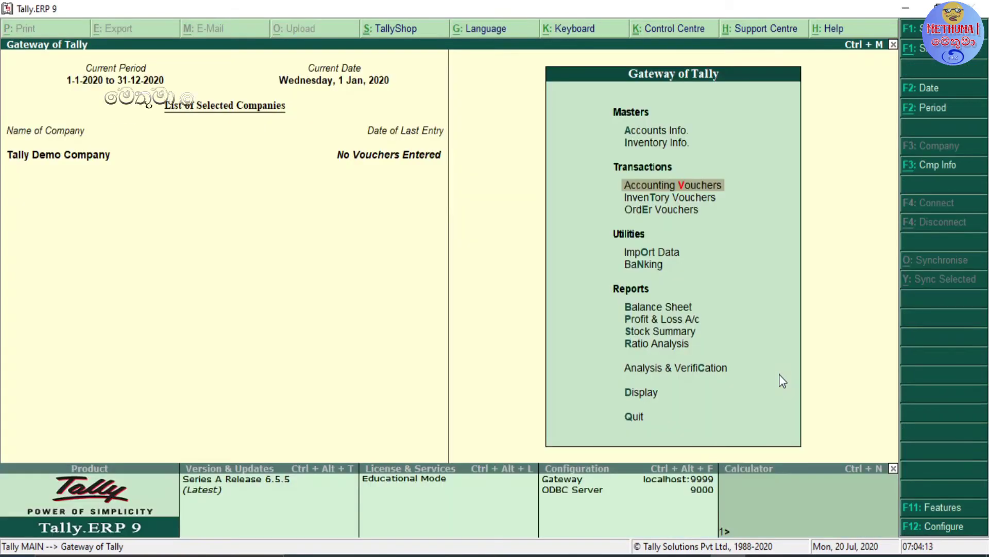
- Go to the voucher type options within the company's accounts information
key("Up")
key("Up")
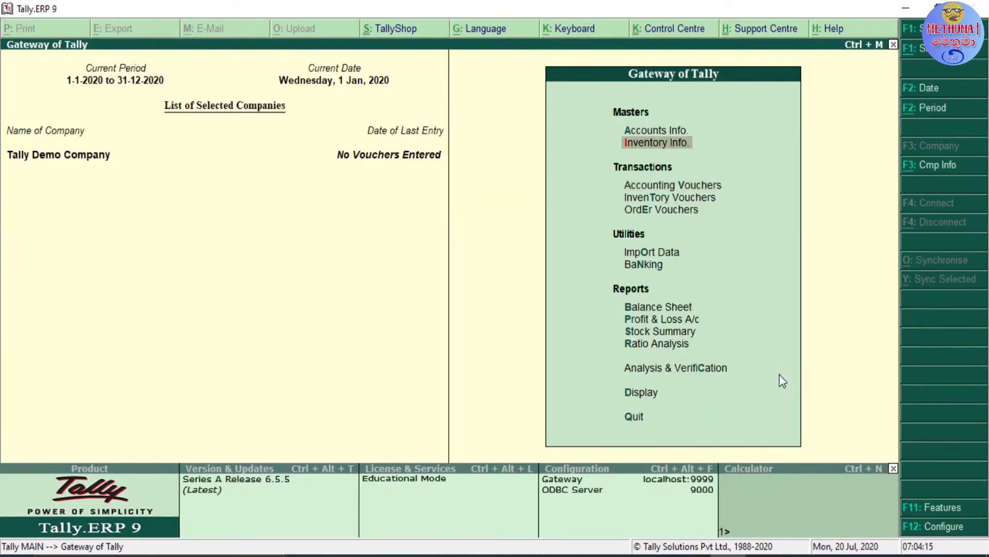
key("Down")
key("Up")
key("Return")
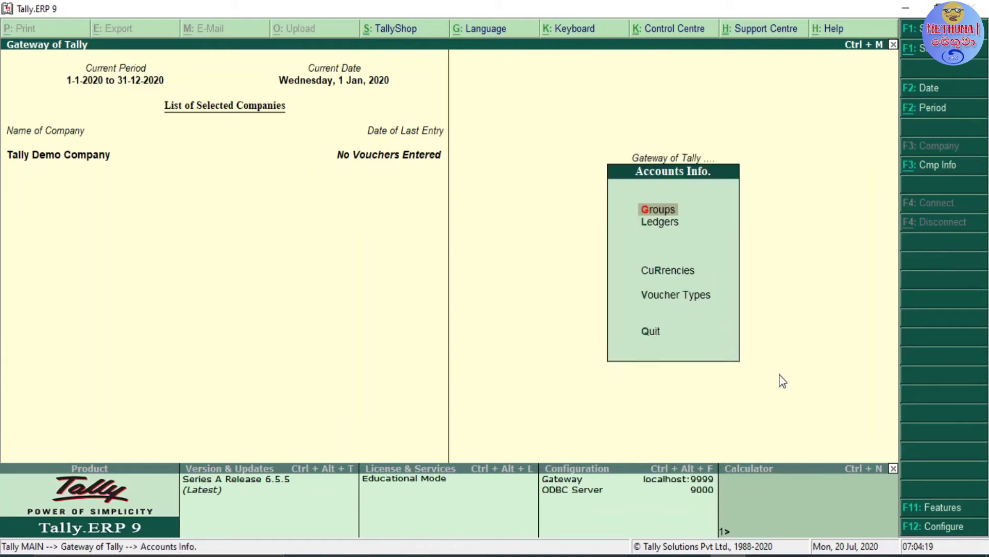
key("Down")
key("Down")
key("Down")
key("Return")
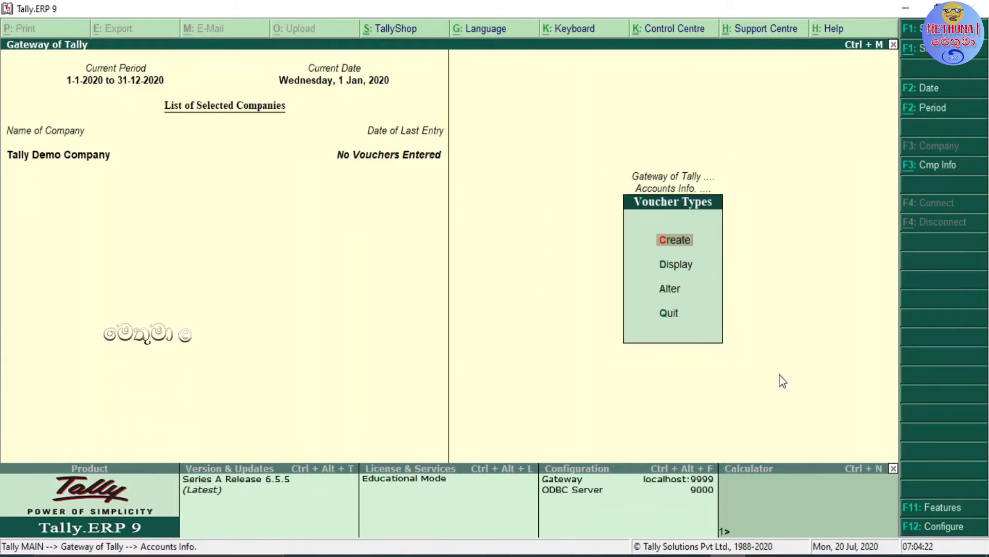
key("Down")
key("Down")
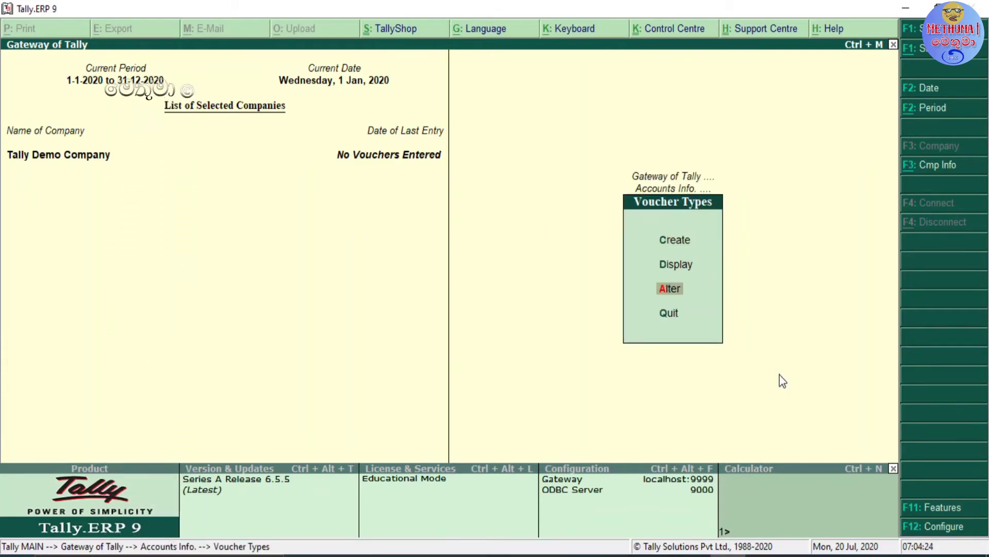
key("Return")
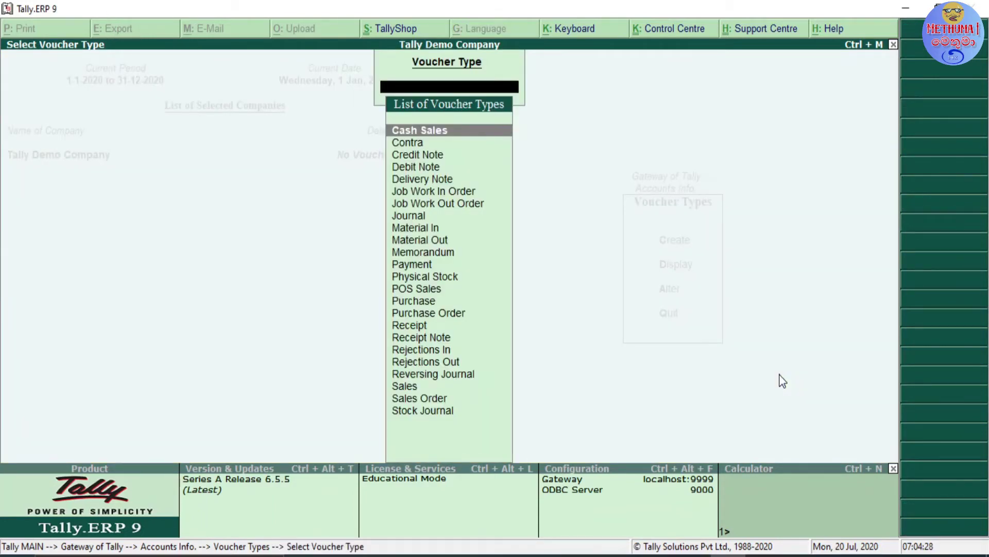
key("Escape")
key("Up")
key("Up")
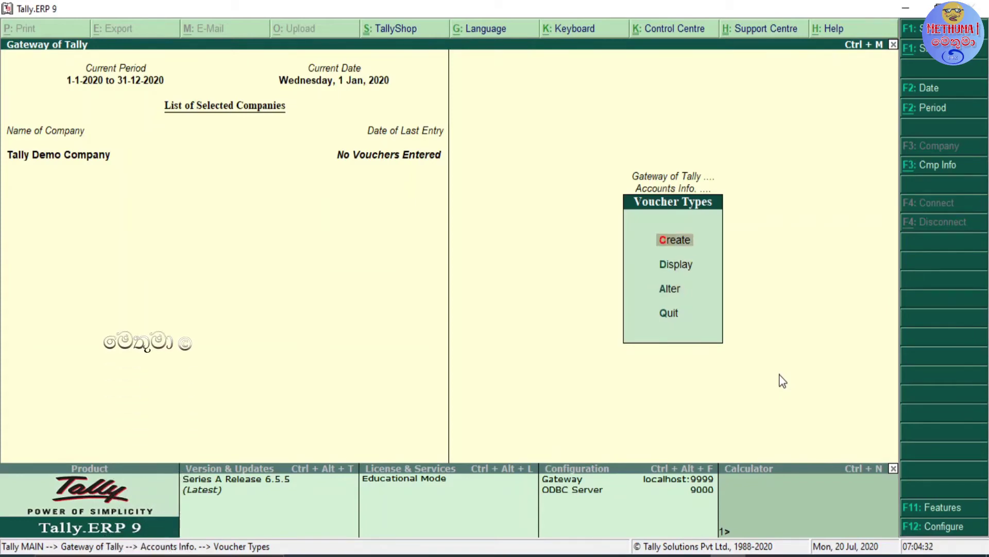
- Open the POS Sales voucher type for alteration and keep printing the voucher after saving at Yes
key("Down")
key("Down")
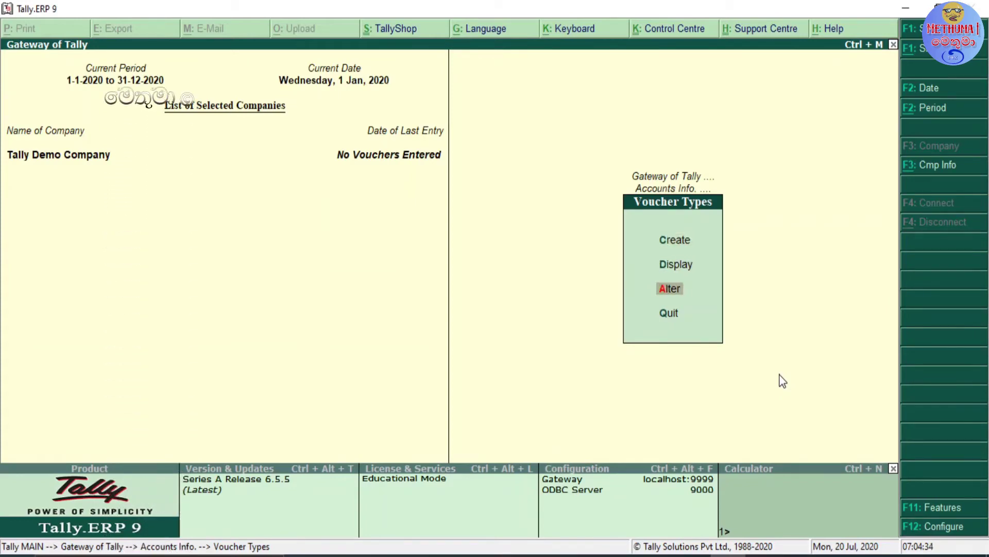
key("Return")
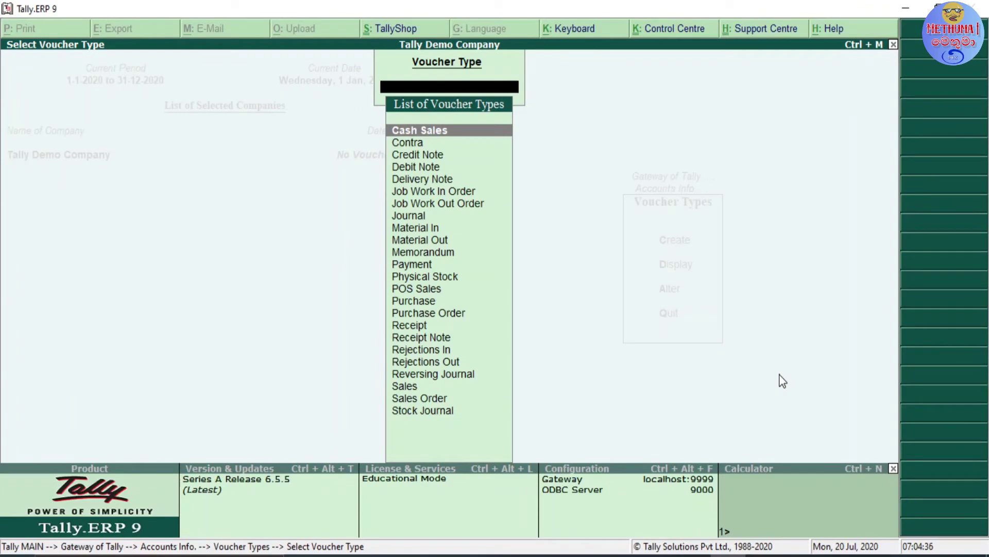
type("Po")
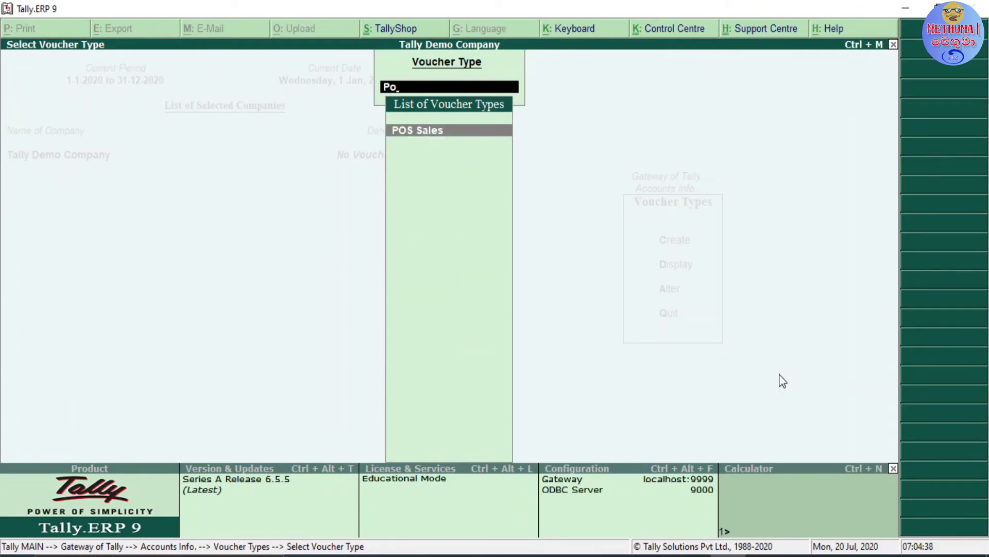
key("Return")
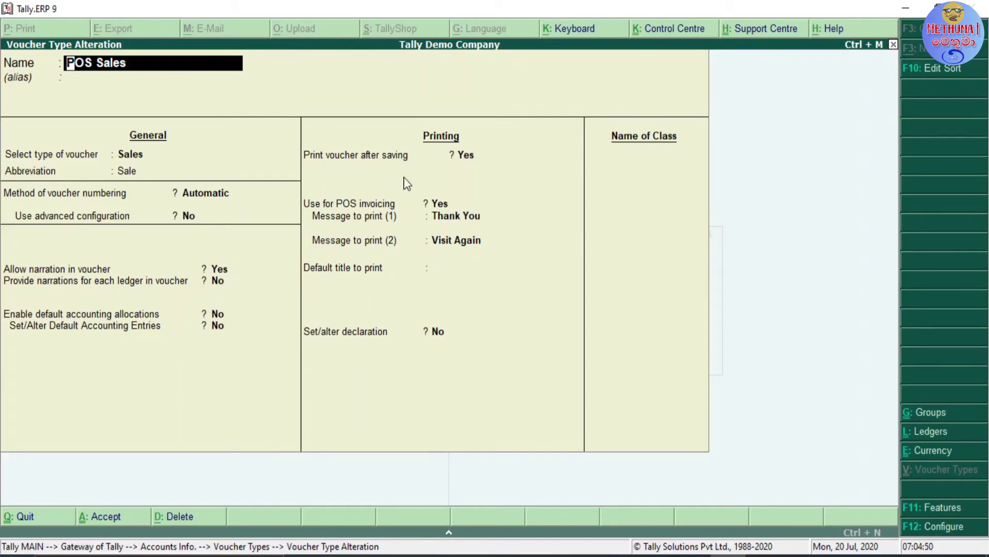
left_click(466, 155)
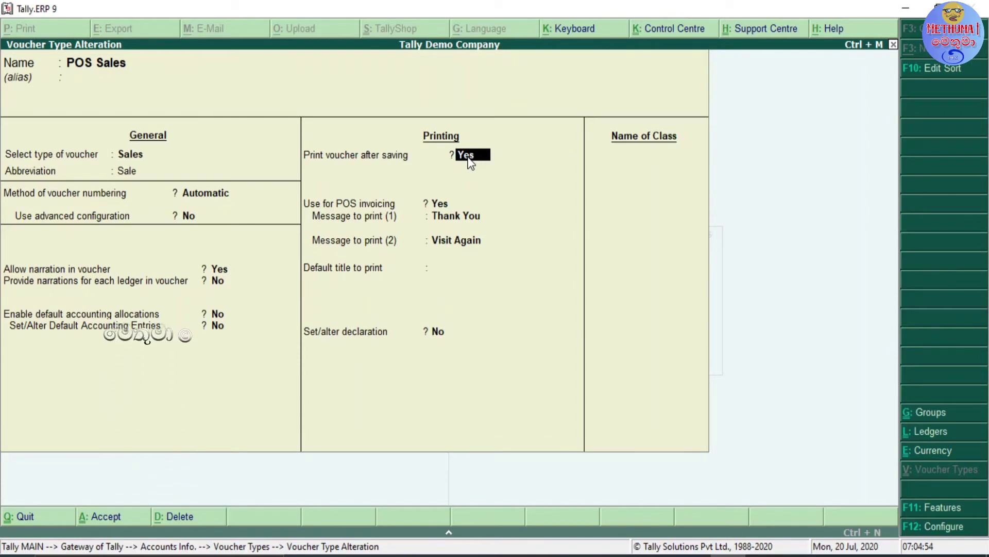
key("Return")
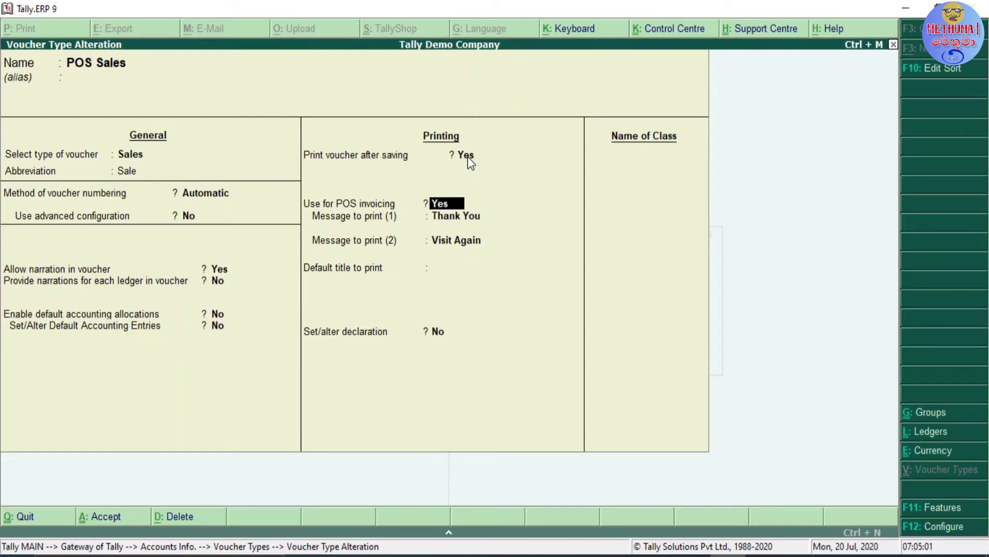
- Keep POS invoicing at Yes with its two print messages and set the default print title to "POS Sales"
key("Return")
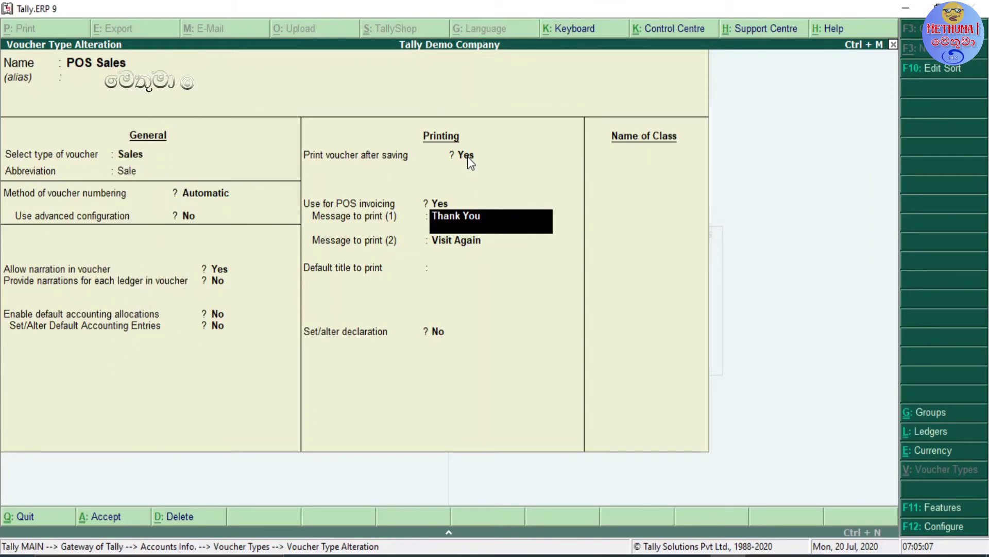
key("Return")
key("Return")
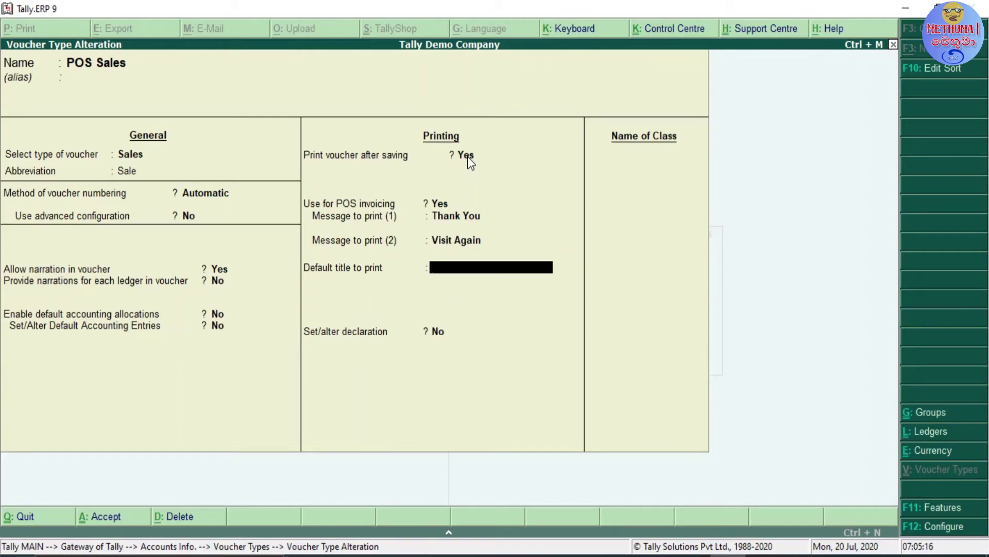
type("P")
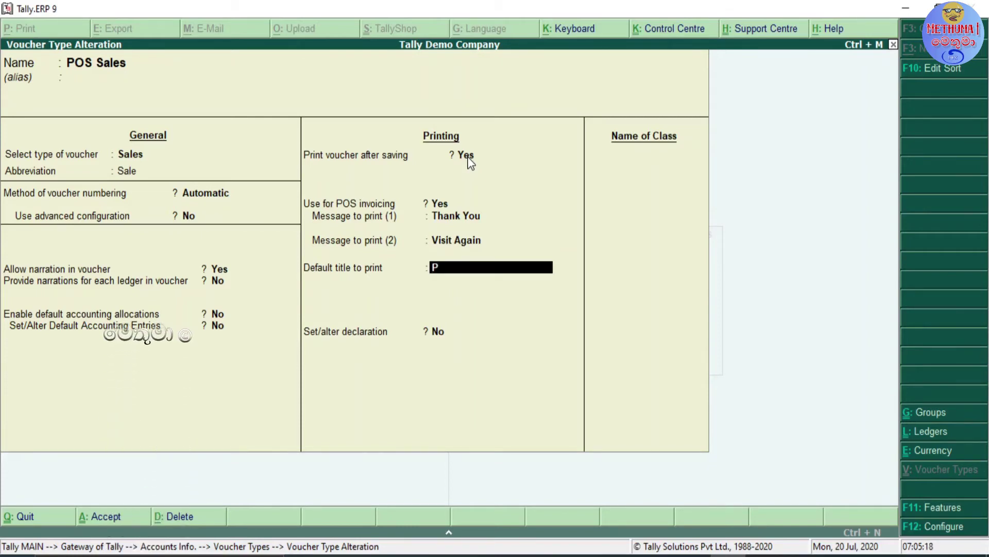
type("OS Sal")
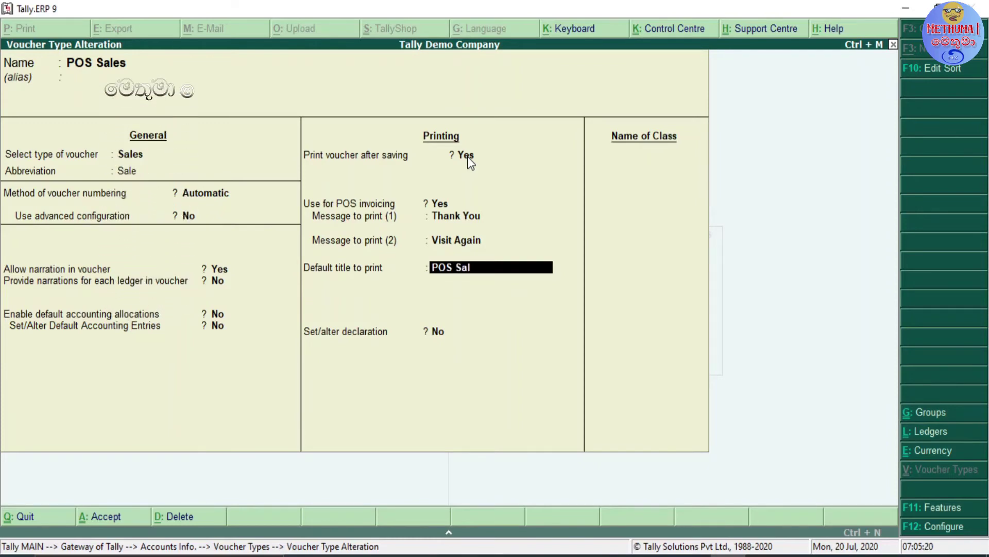
type("es")
key("Return")
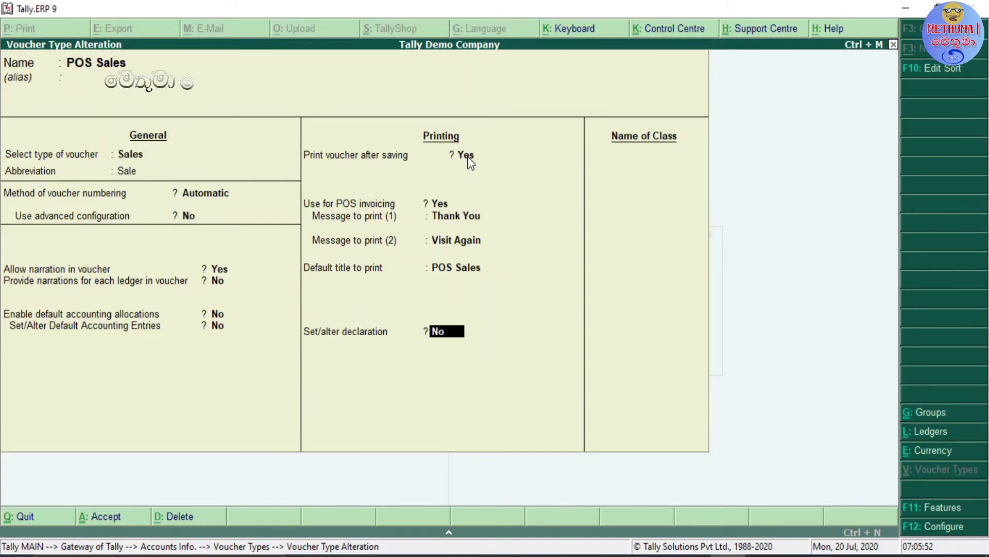
- Leave the declaration option at No and create a class named POS for the voucher type
key("Return")
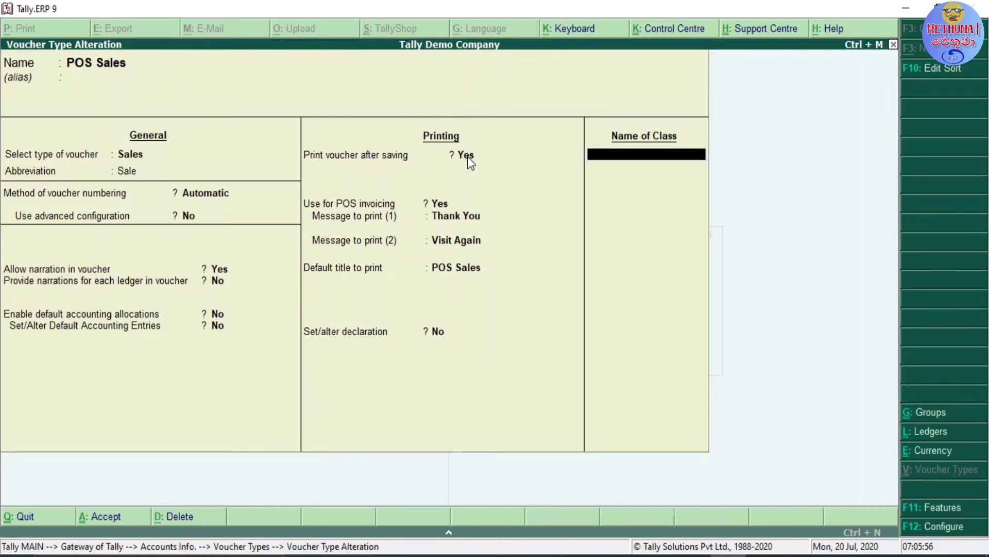
type("POS")
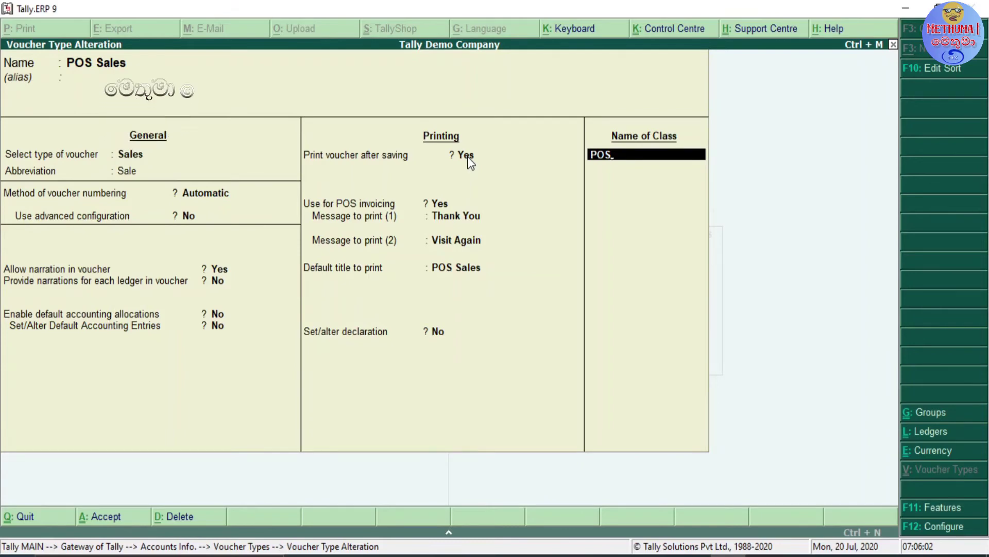
key("Return")
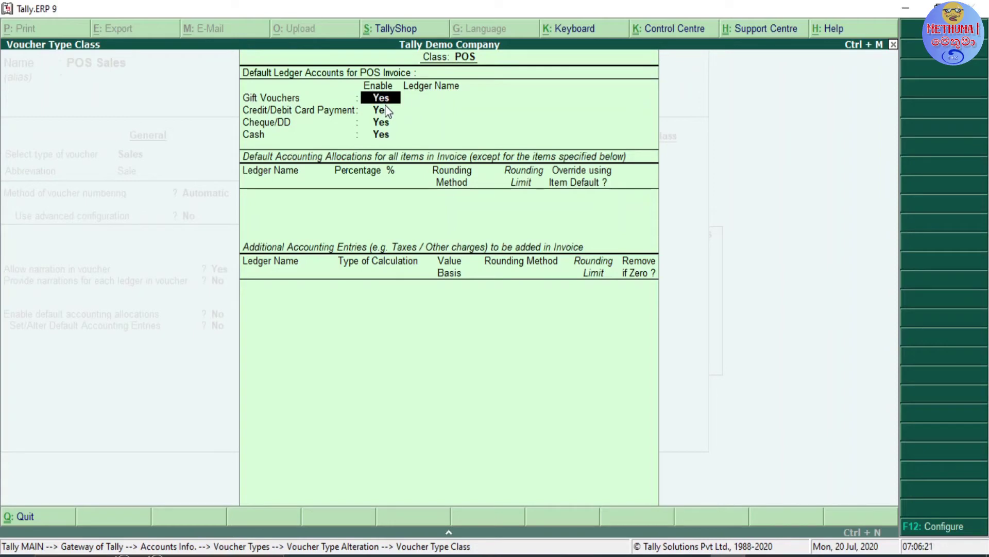
key("n")
key("Return")
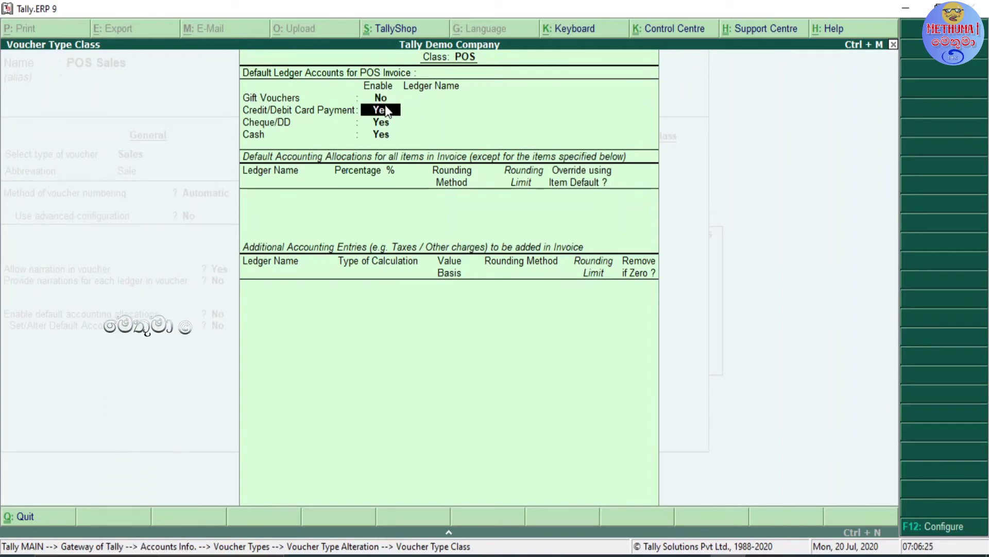
key("Up")
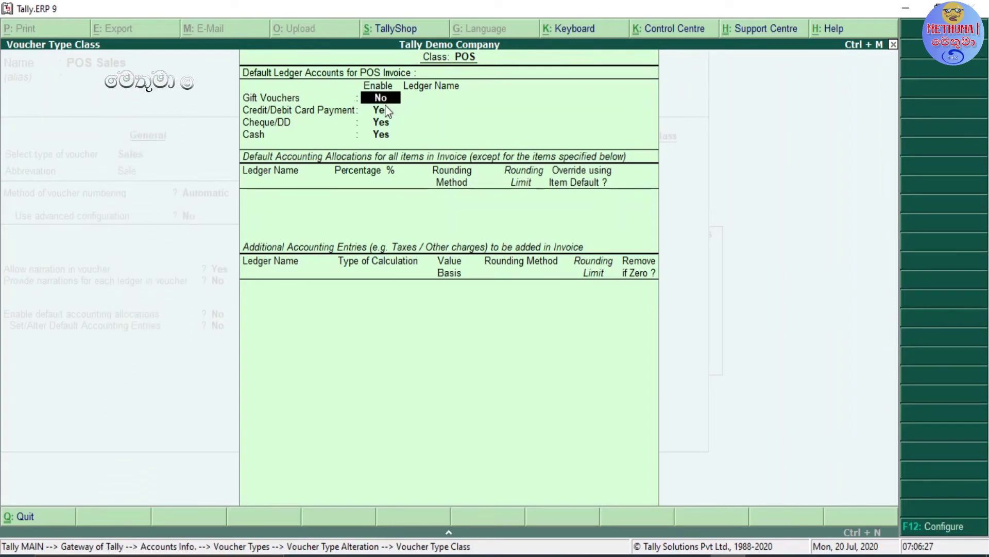
key("y")
- Keep gift vouchers enabled in the POS class and assign the Gift Vouchers ledger to them
key("Return")
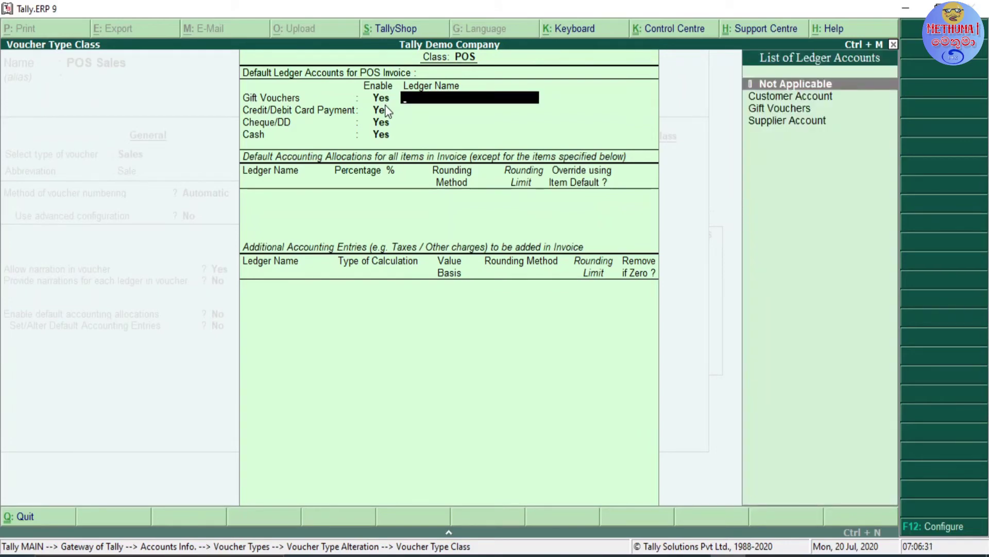
key("Down")
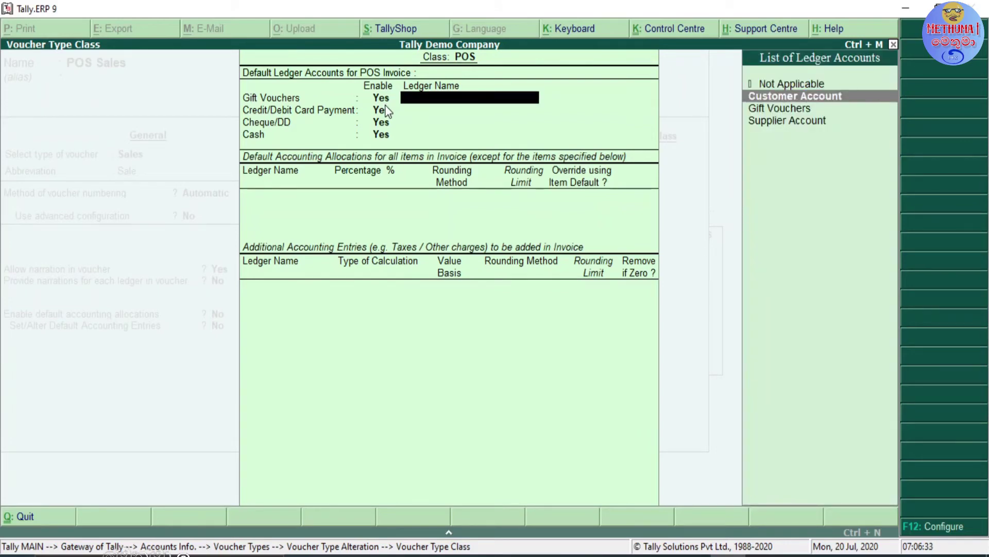
key("Down")
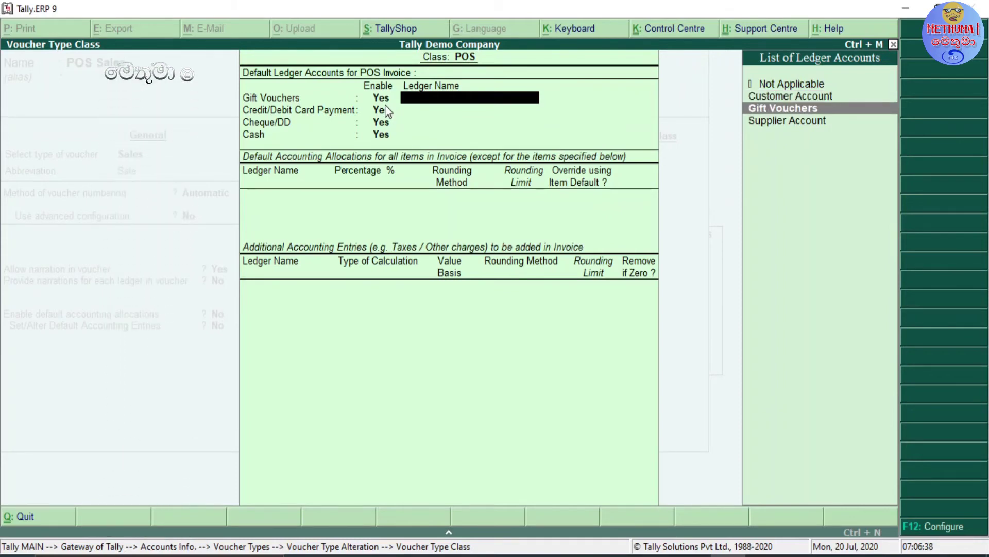
key("Return")
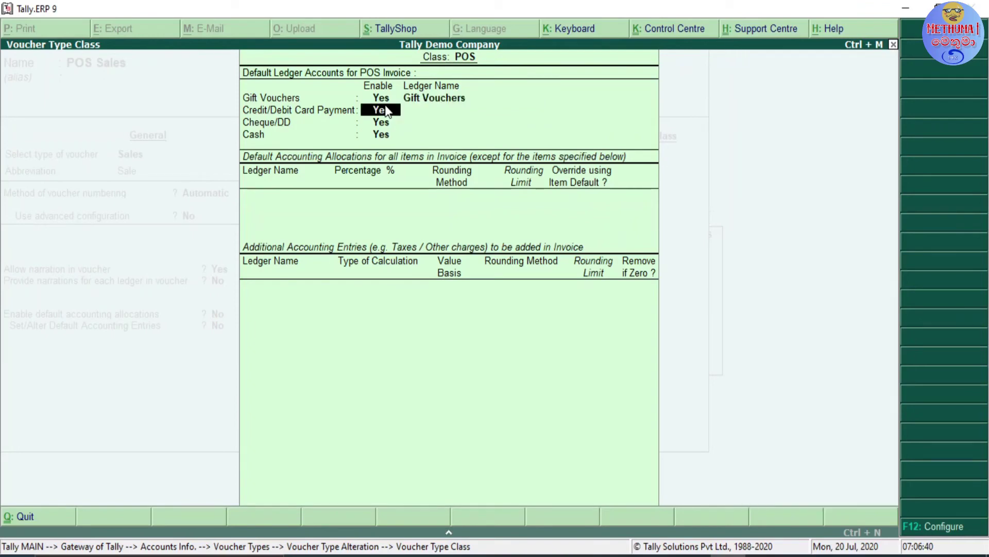
- Keep credit/debit card payment enabled and assign the VISA Cards ledger to it
key("Return")
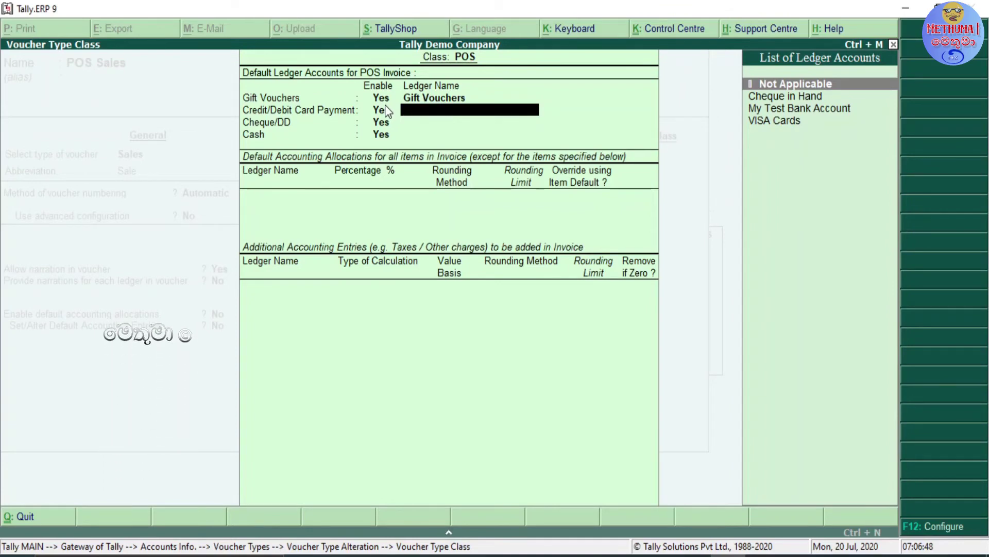
key("Down")
key("Down")
key("Down")
key("Return")
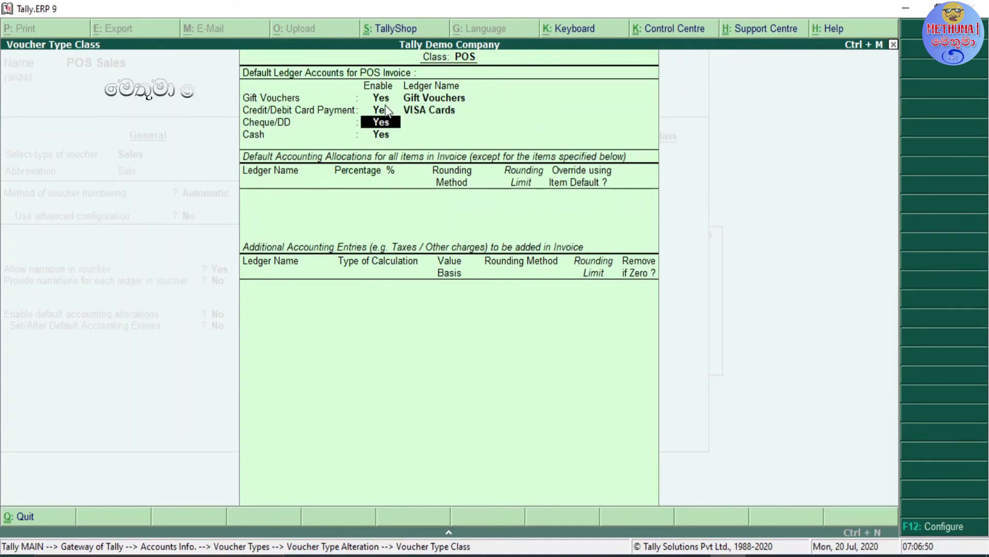
- Open the VISA Cards ledger to examine its group and bank details, and quit without changes
key("BackSpace")
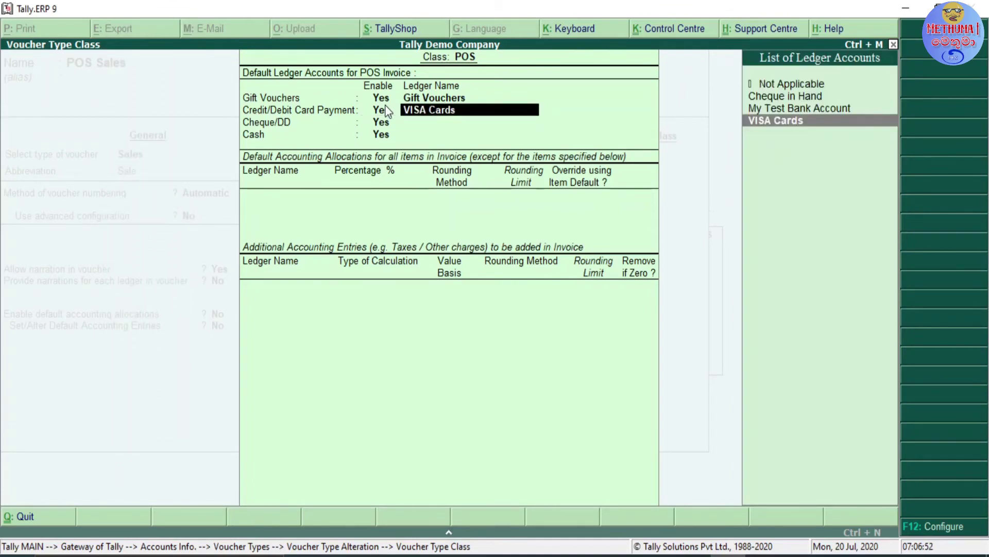
key("ctrl+Return")
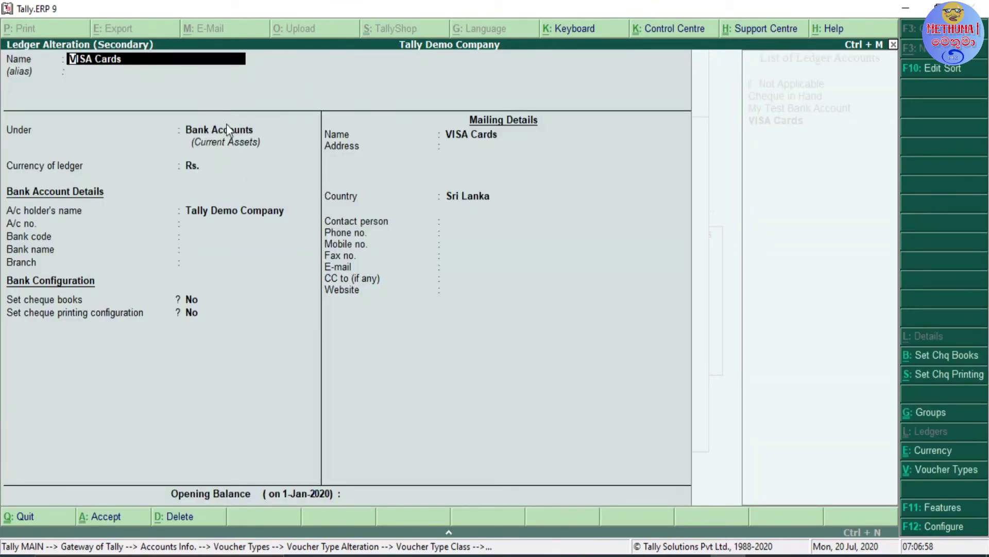
key("Escape")
key("Escape")
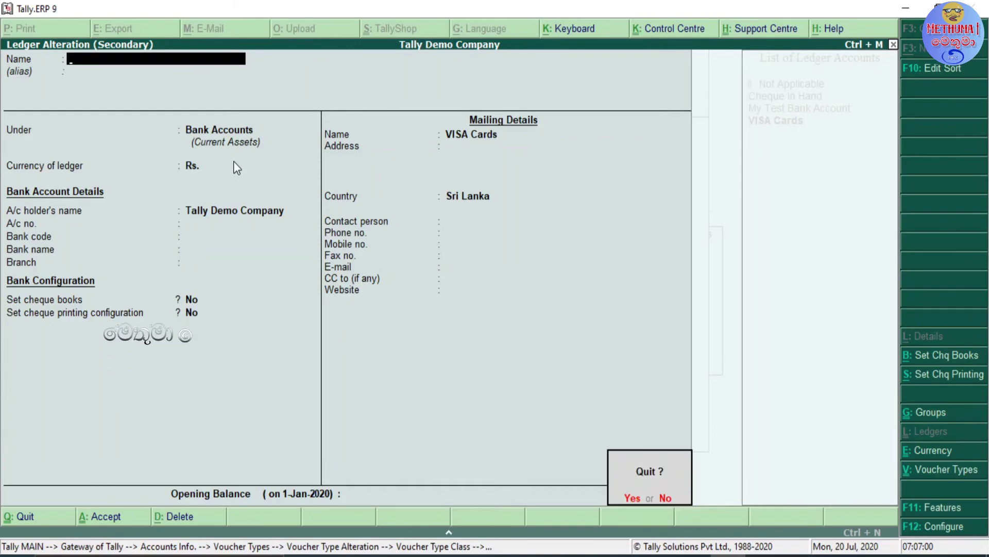
key("y")
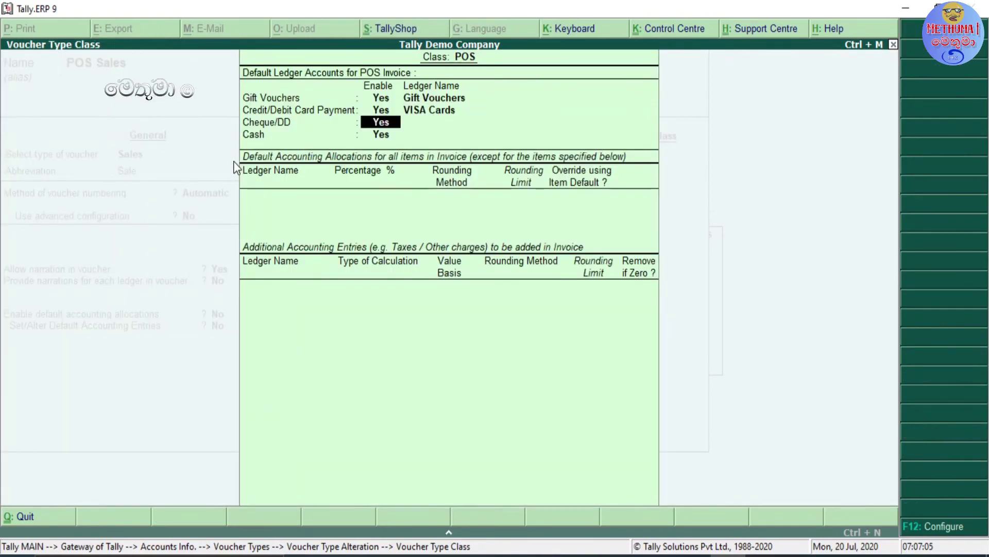
- Keep Cheque/DD enabled and assign the Cheque in Hand ledger to it
key("Return")
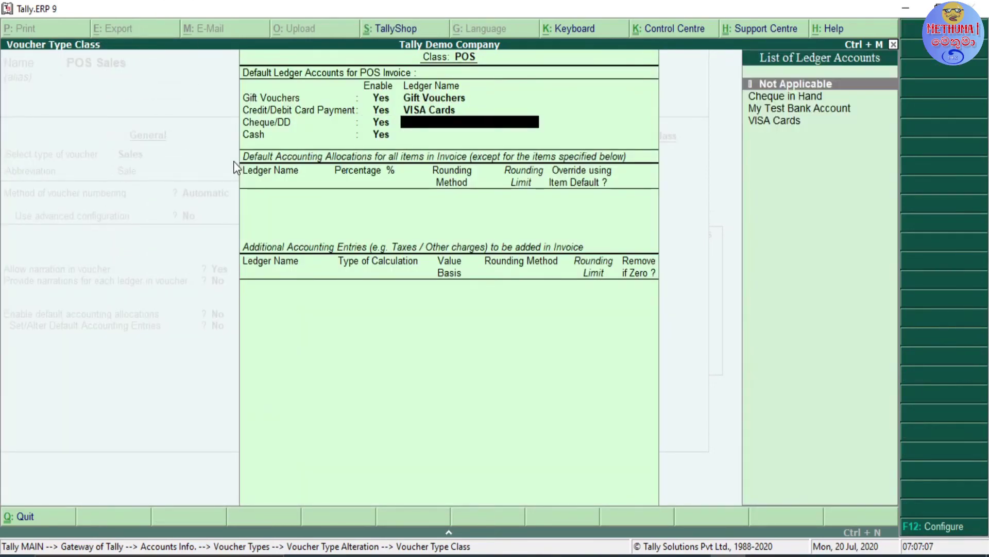
key("Down")
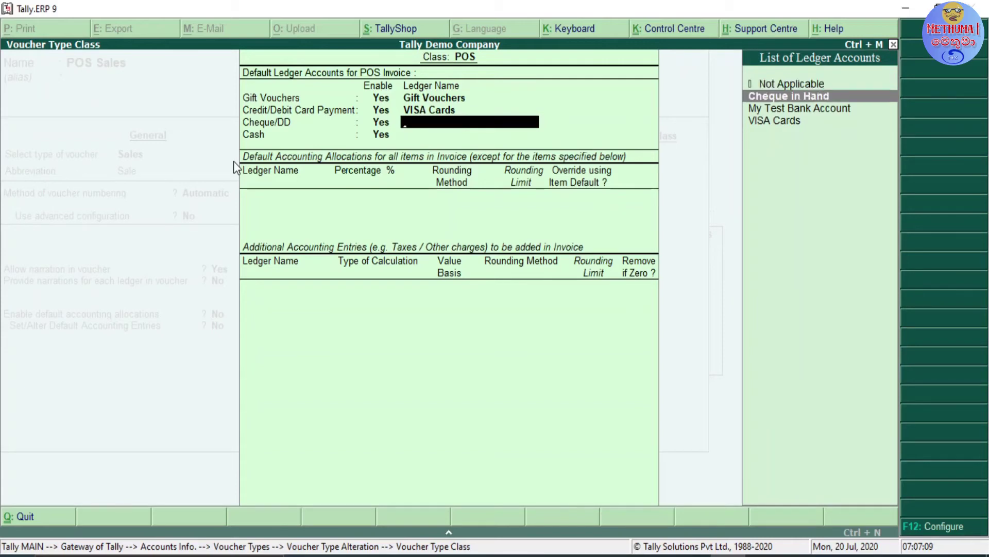
key("Return")
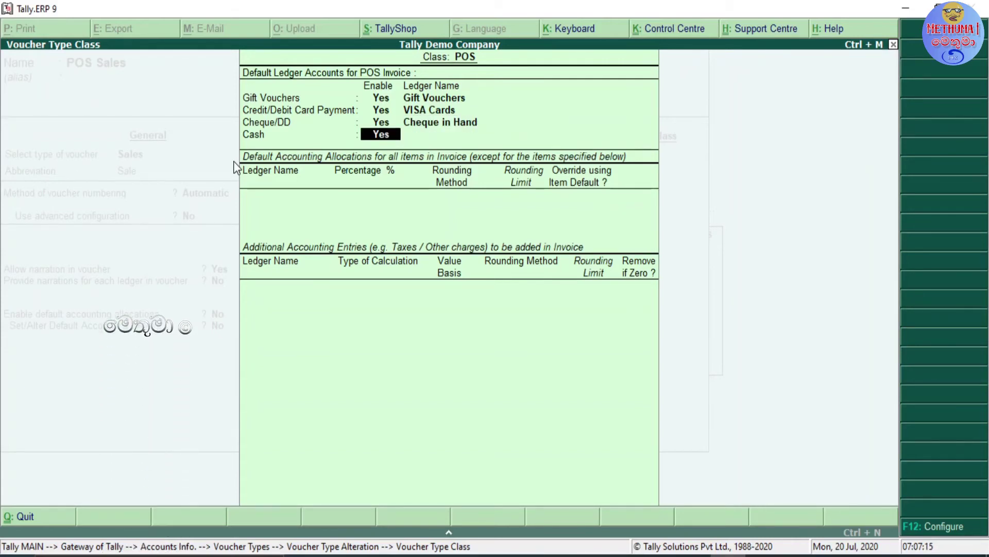
- Keep cash payment enabled in the POS class and assign the POS Cash ledger to it
key("Return")
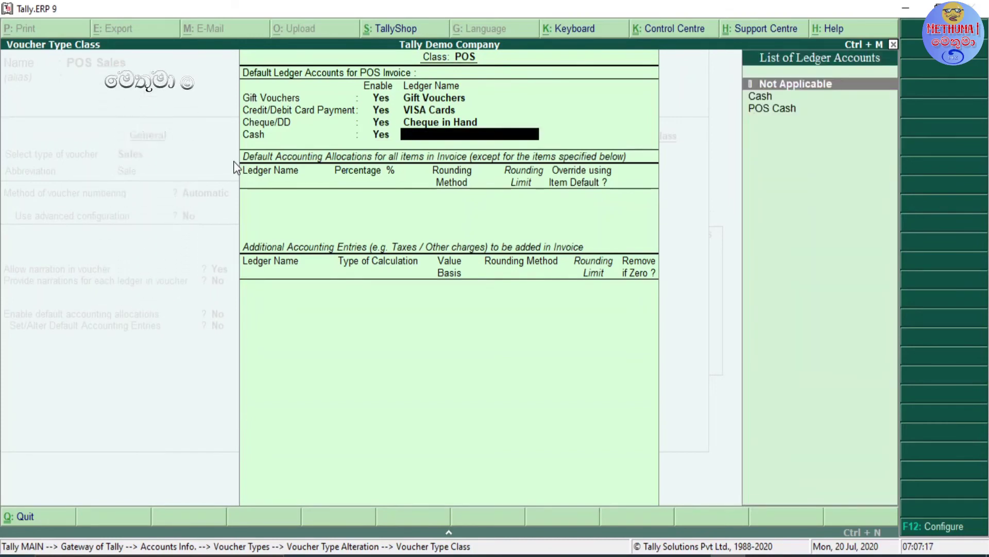
key("Down")
key("Down")
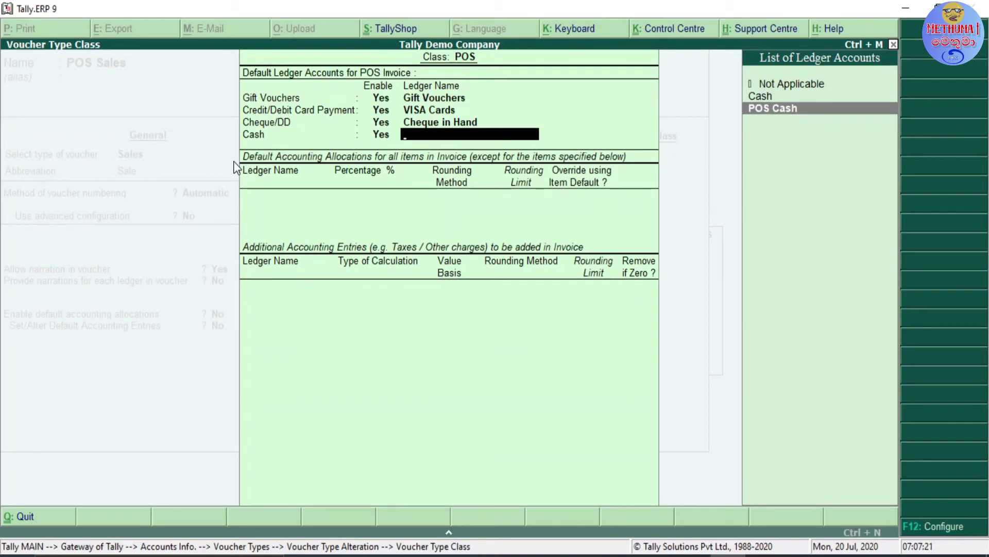
key("Return")
- Open the POS Cash ledger to check which group it belongs to, and quit without changes
key("BackSpace")
key("ctrl+Return")
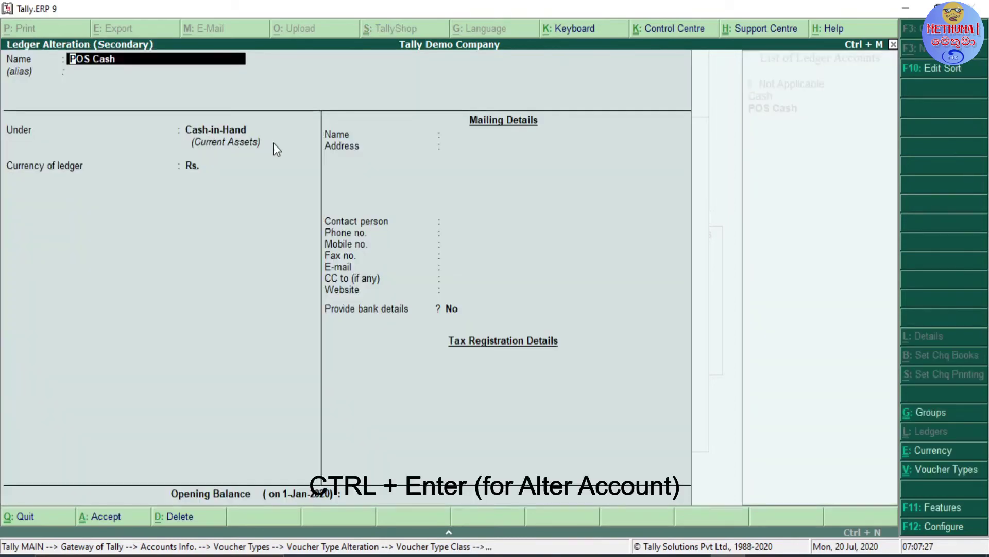
key("Escape")
key("Return")
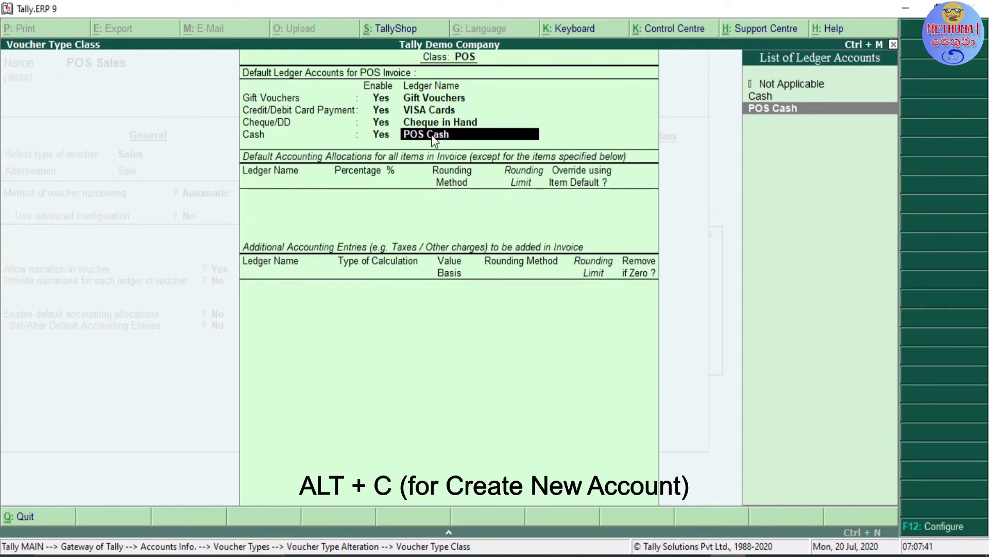
- Open a blank ledger creation form from the cash ledger field and quit it without saving
key("alt+c")
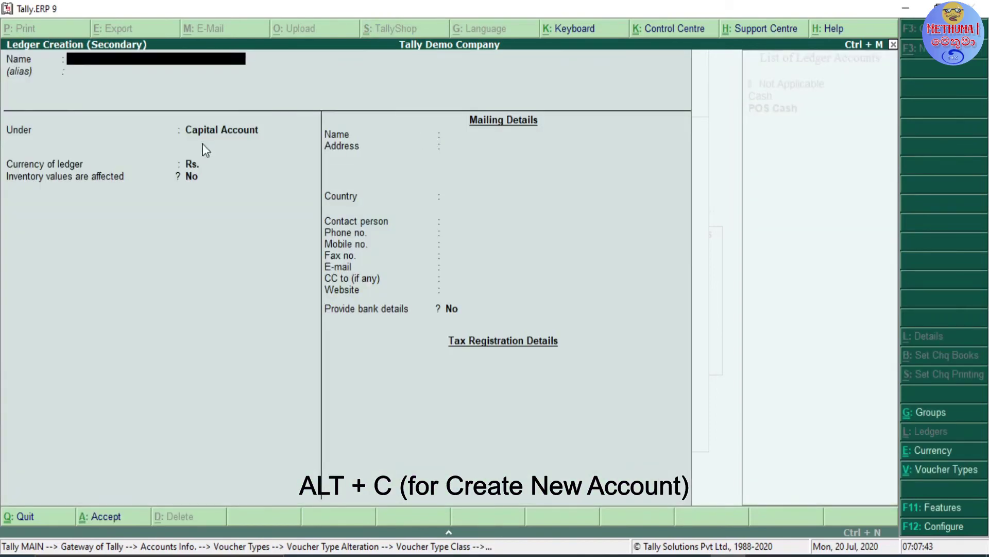
key("Escape")
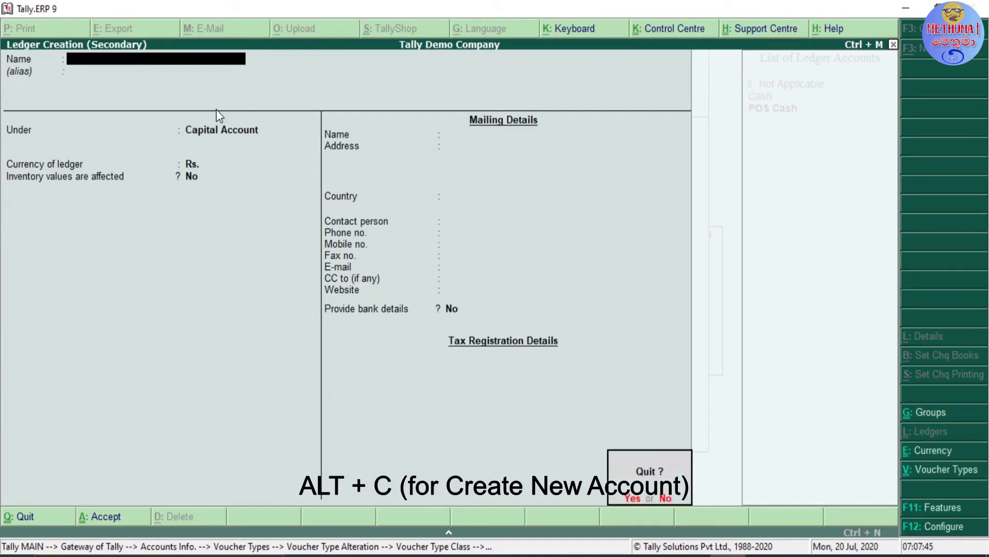
key("y")
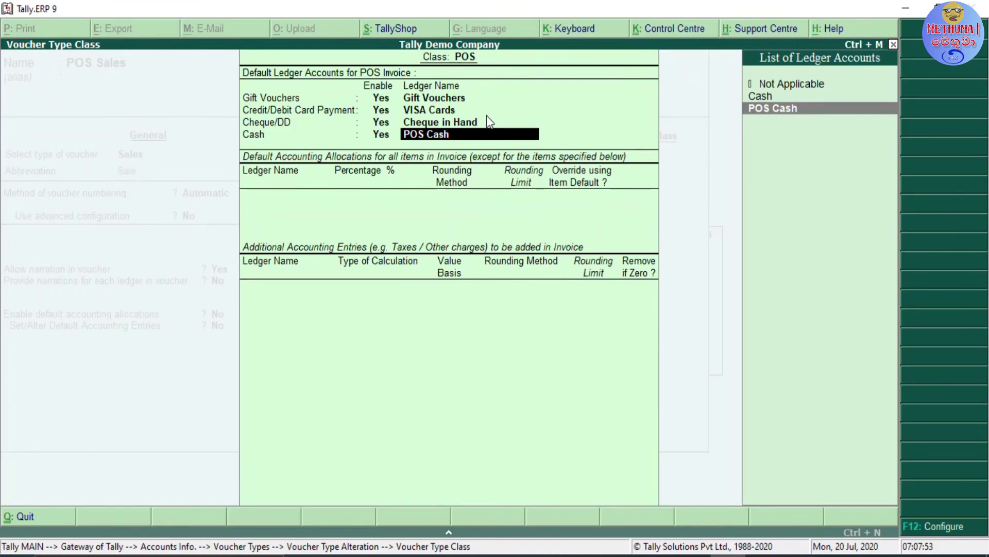
- Reopen the POS Cash ledger for alteration to view its details and leave it without changes
key("ctrl+Return")
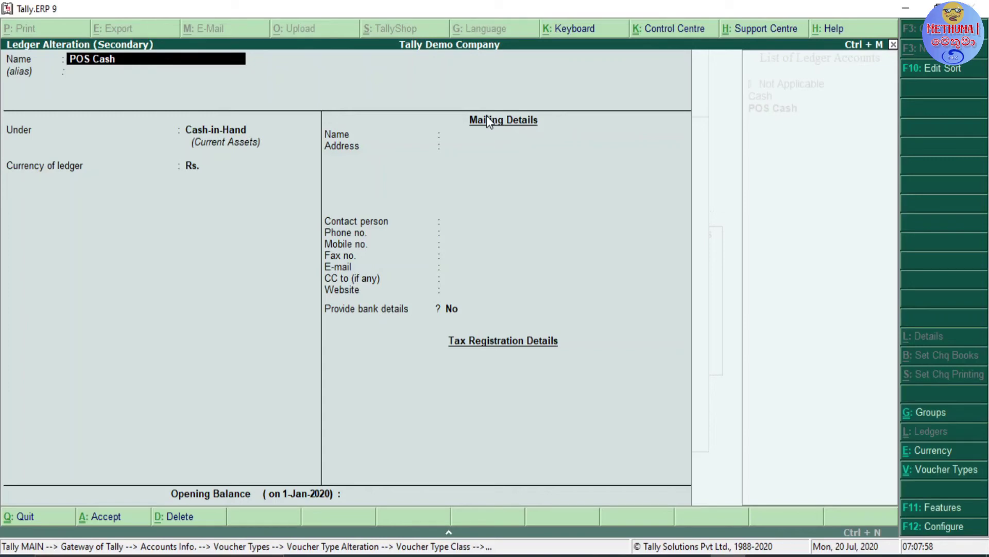
key("Escape")
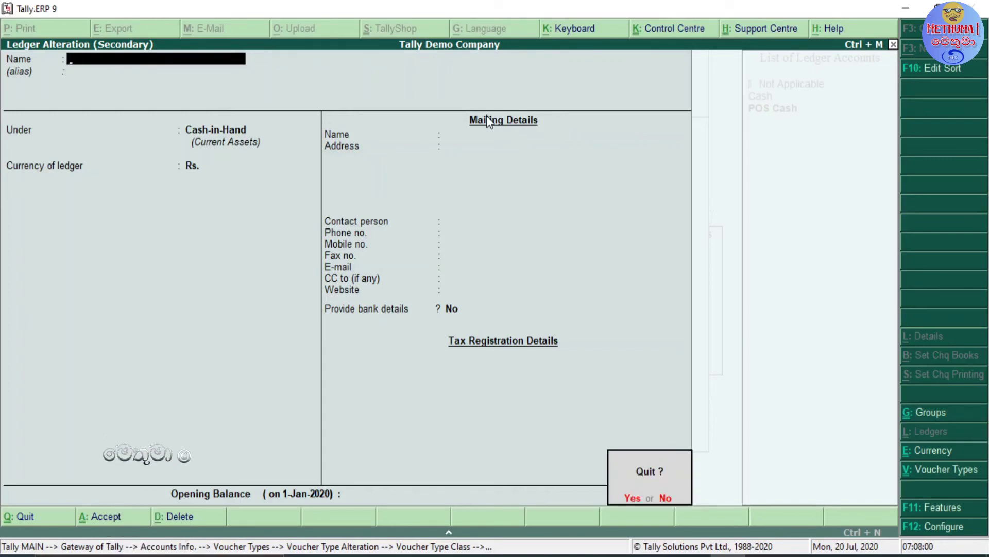
key("Return")
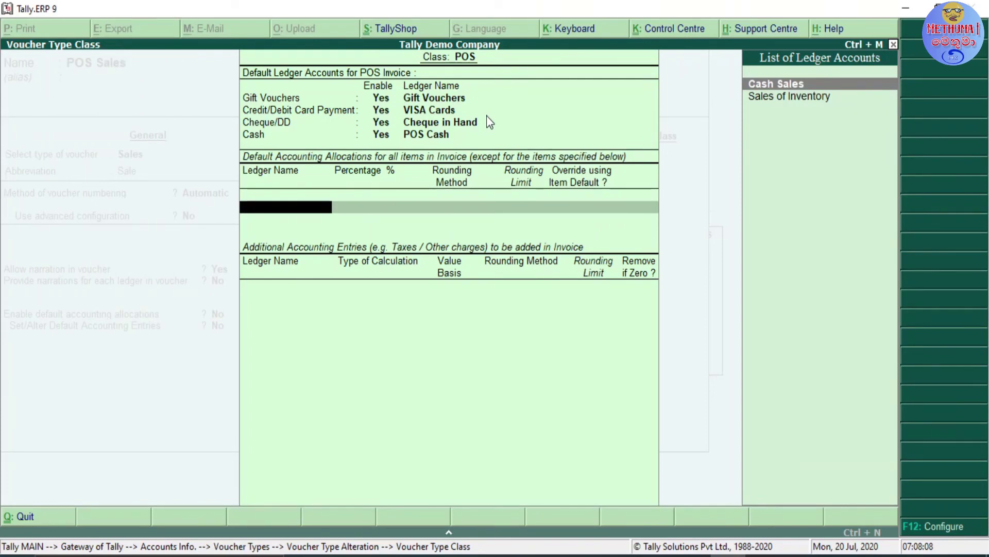
- Set the default accounting allocation to the Cash Sales ledger at 100%, with override using item default at No
key("Return")
key("Return")
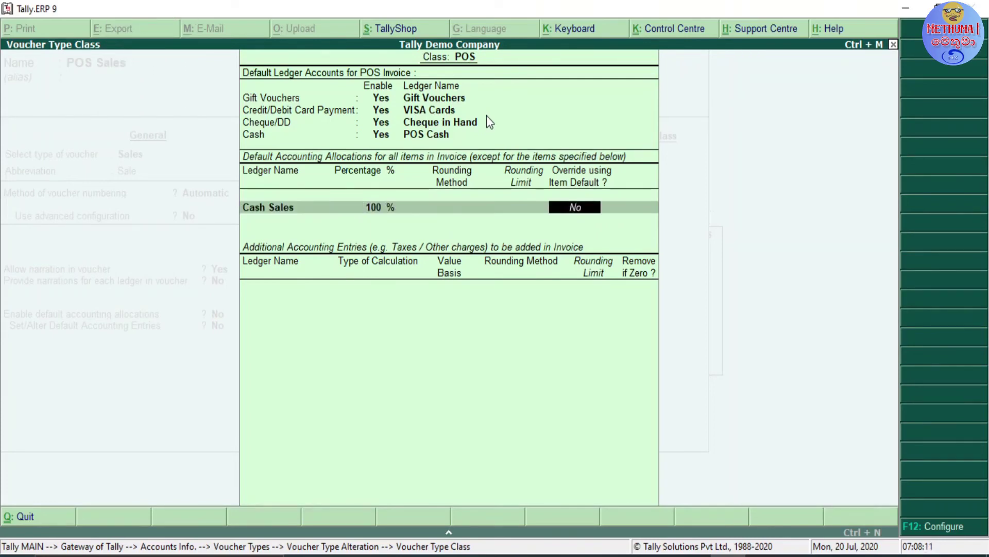
key("Return")
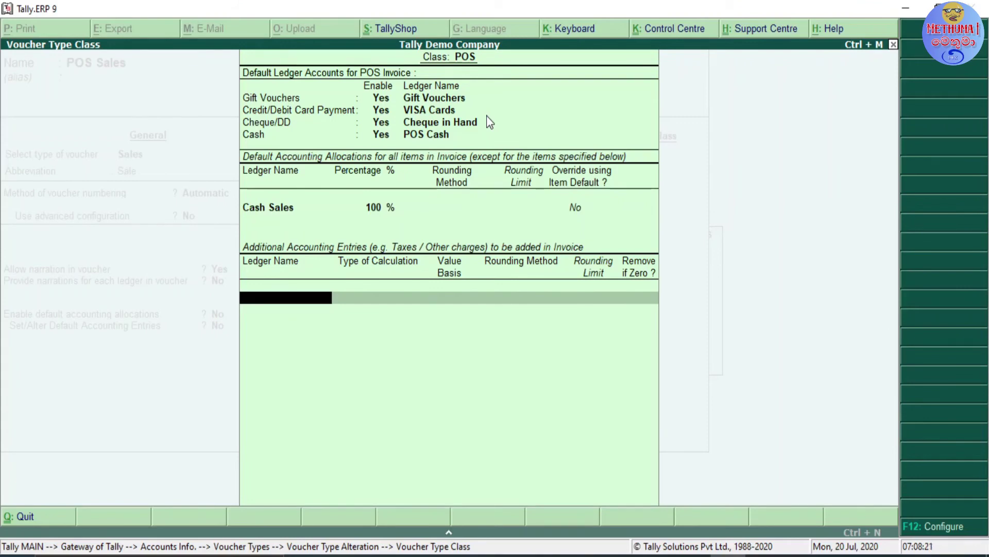
- Add VAT Payable to the POS class's additional accounting entries, calculated As Flat Rate with a value basis of 8
key("Down")
key("Down")
key("Down")
key("Down")
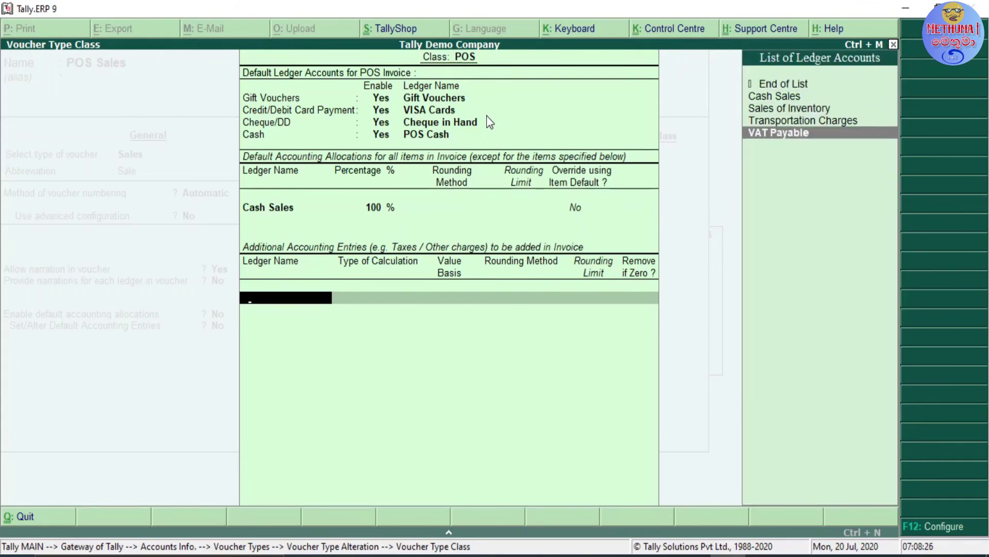
key("Return")
key("Down")
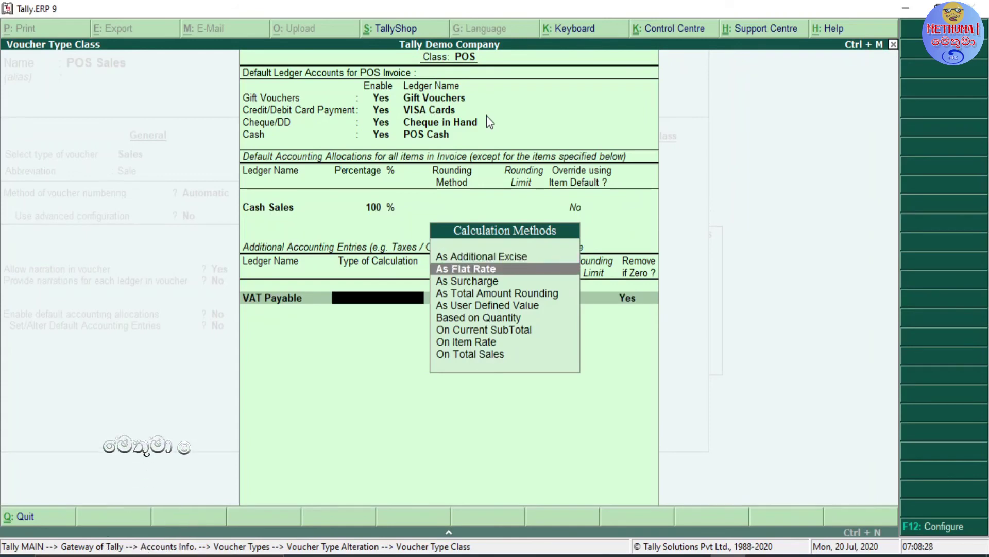
key("Down")
key("Down")
key("Down")
key("Down")
key("Down")
key("Down")
key("Down")
key("Down")
key("Down")
key("Down")
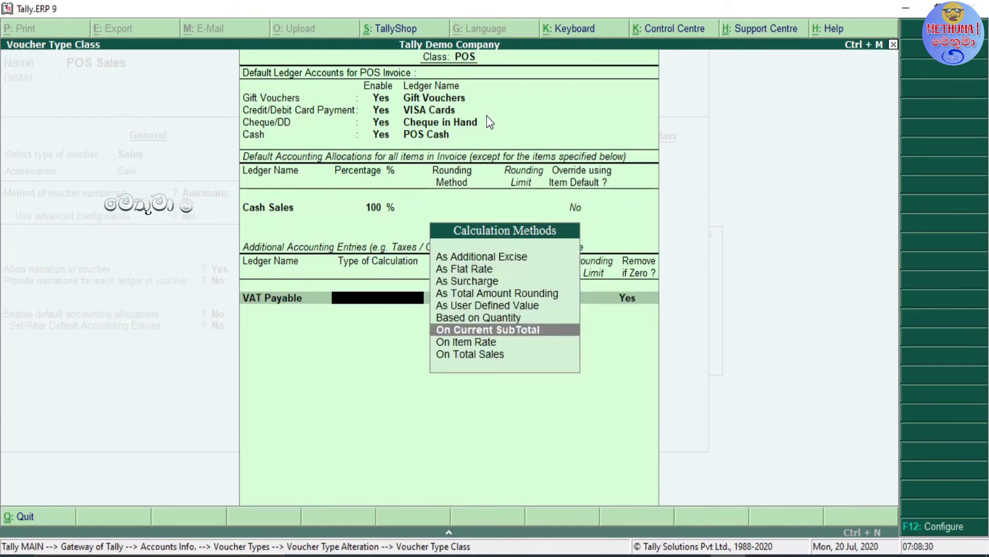
key("Up")
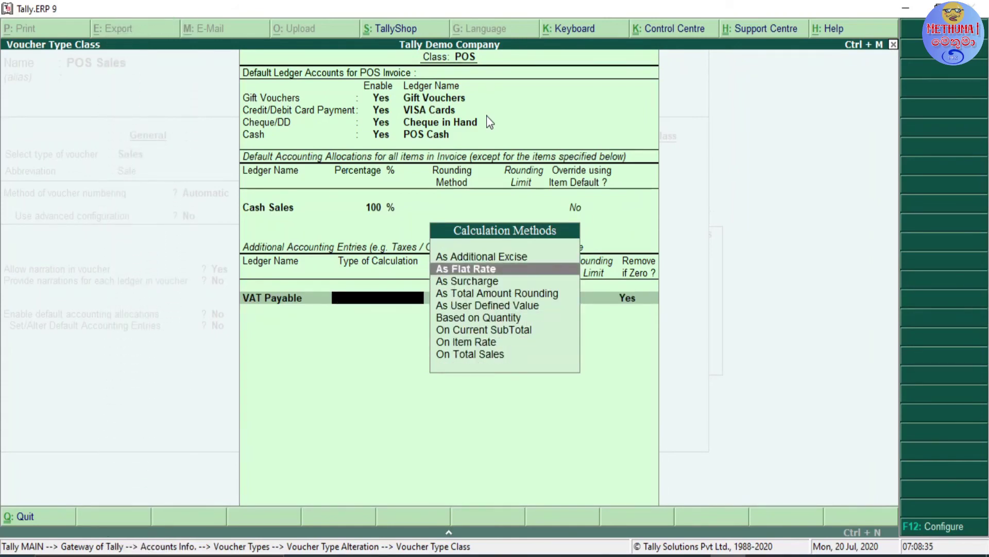
key("Return")
type("8")
key("Return")
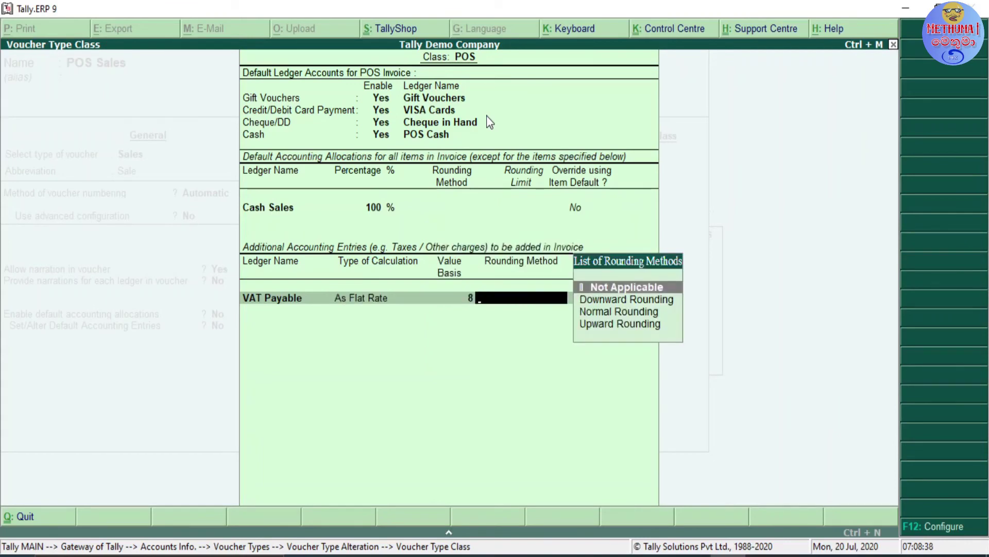
- Set the VAT Payable entry to Normal Rounding with a rounding limit of 2
key("Down")
key("Down")
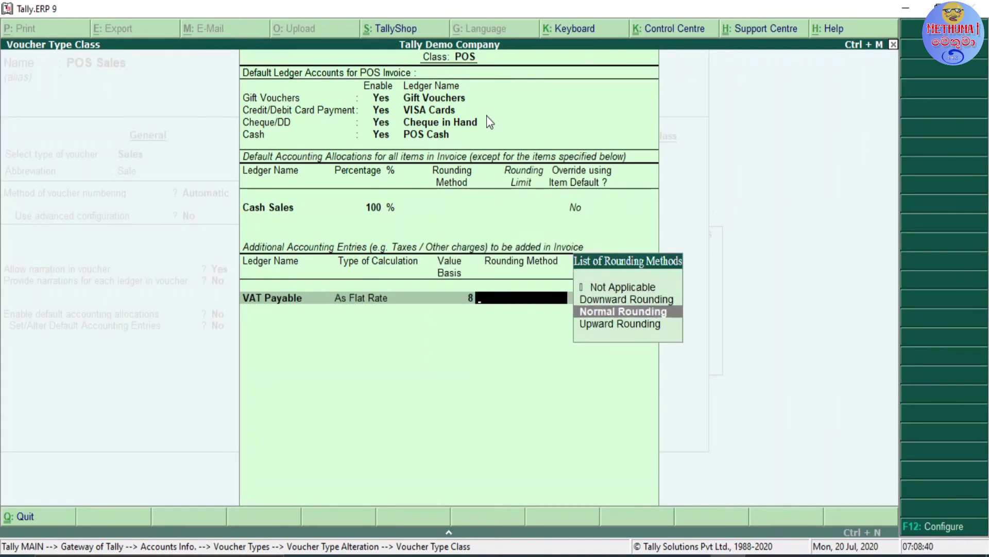
key("Return")
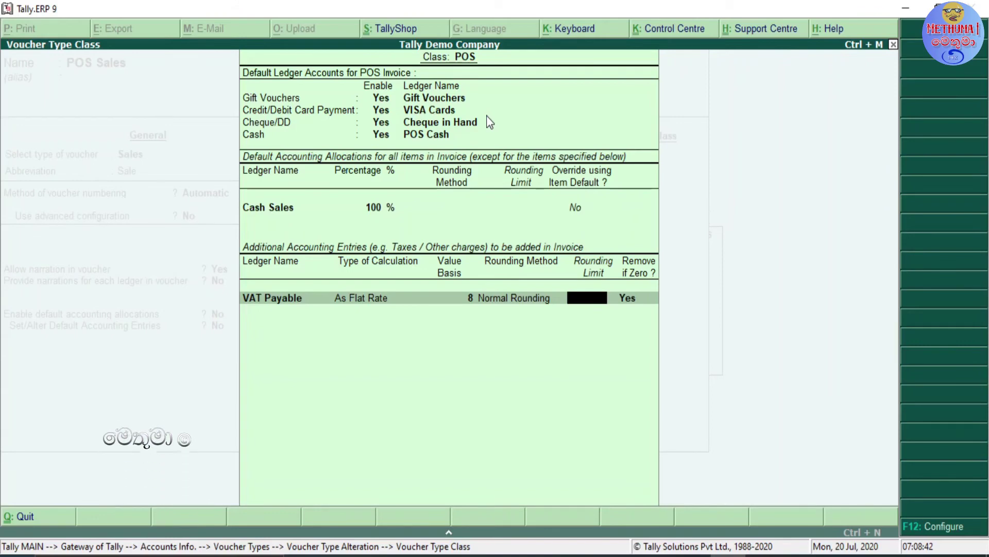
type("1")
key("Return")
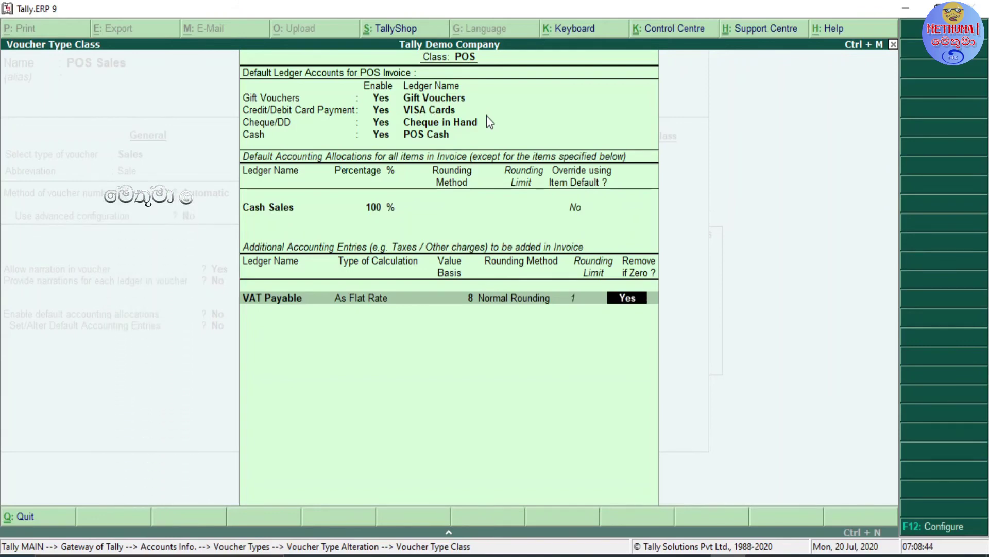
key("BackSpace")
type("2")
key("Return")
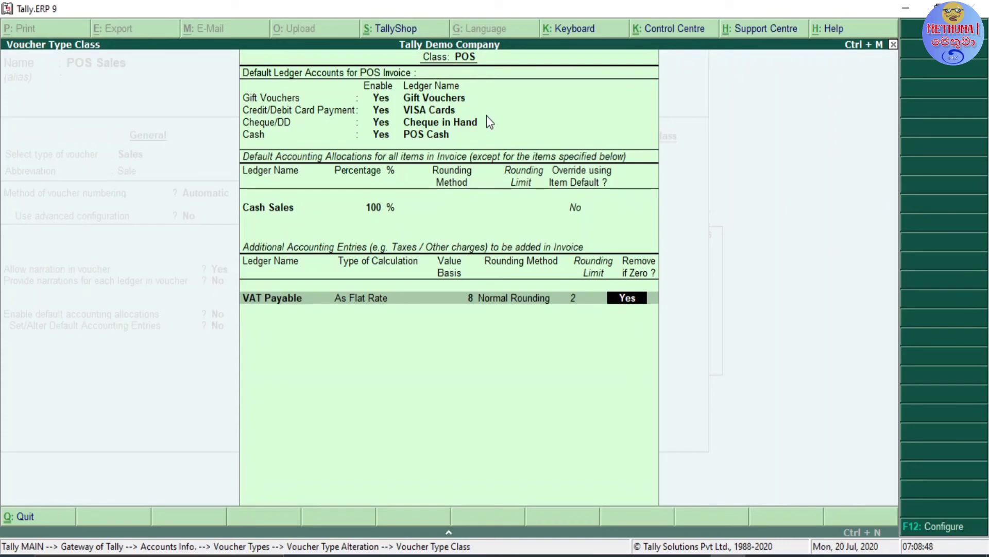
- Remove the VAT Payable entry by ending the additional entries list, and save the POS Sales voucher type
key("BackSpace")
key("BackSpace")
key("BackSpace")
key("BackSpace")
key("BackSpace")
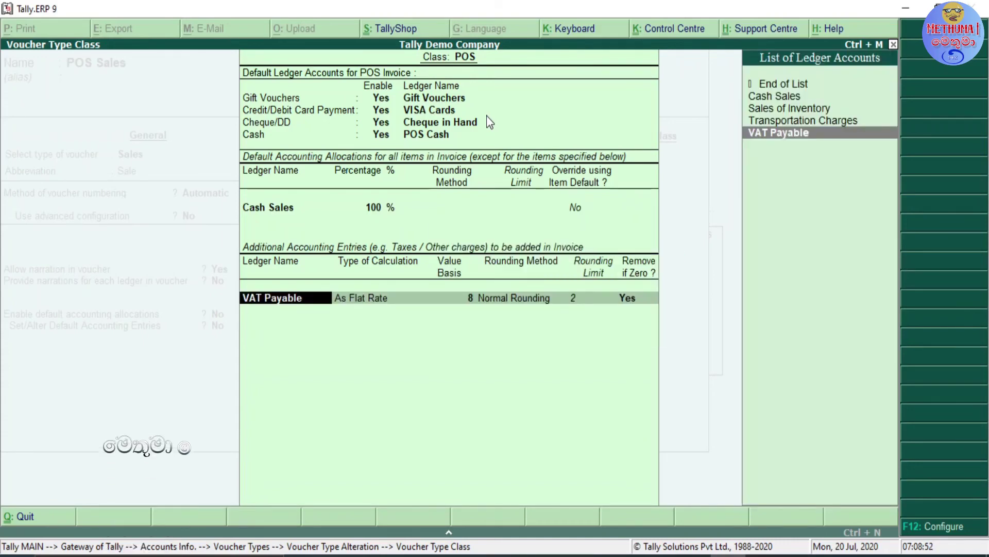
key("Up")
key("Up")
key("Up")
key("Up")
key("Return")
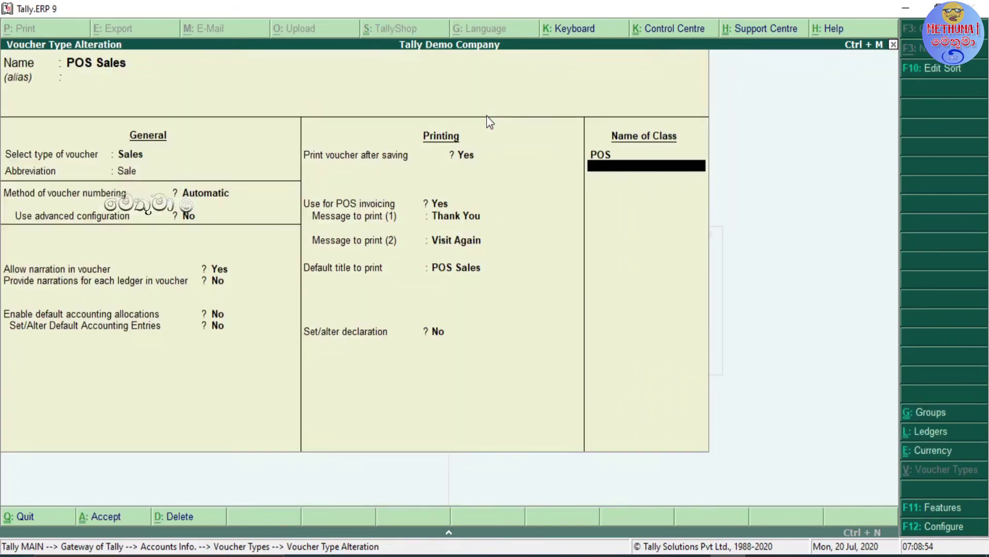
key("Return")
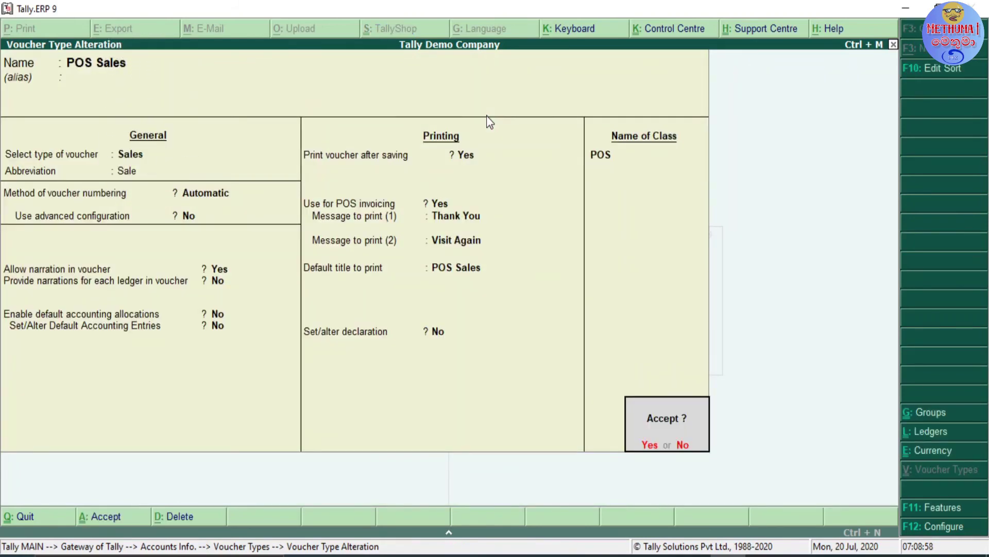
key("Return")
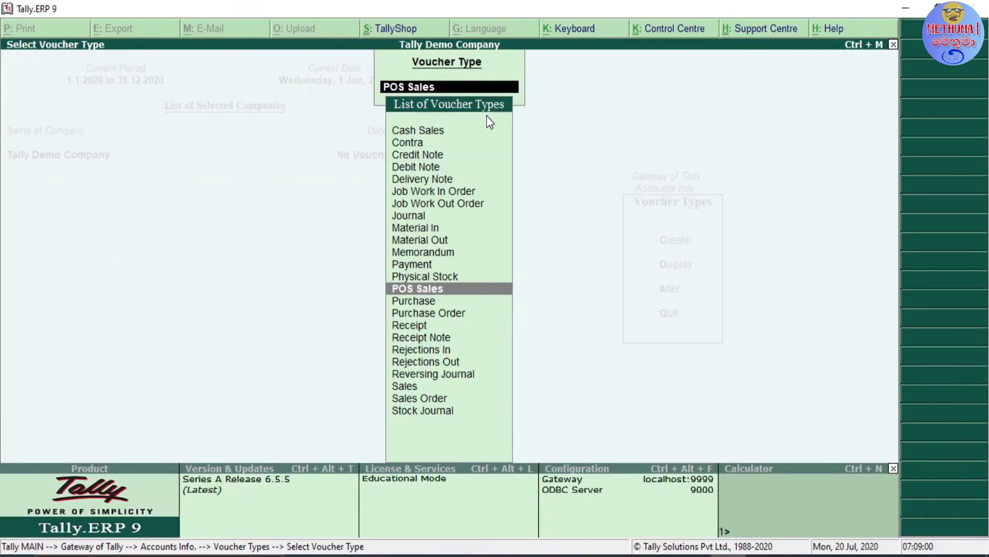
- Start a new accounting voucher of type POS Sales with the POS voucher class
key("Escape")
key("Escape")
key("Escape")
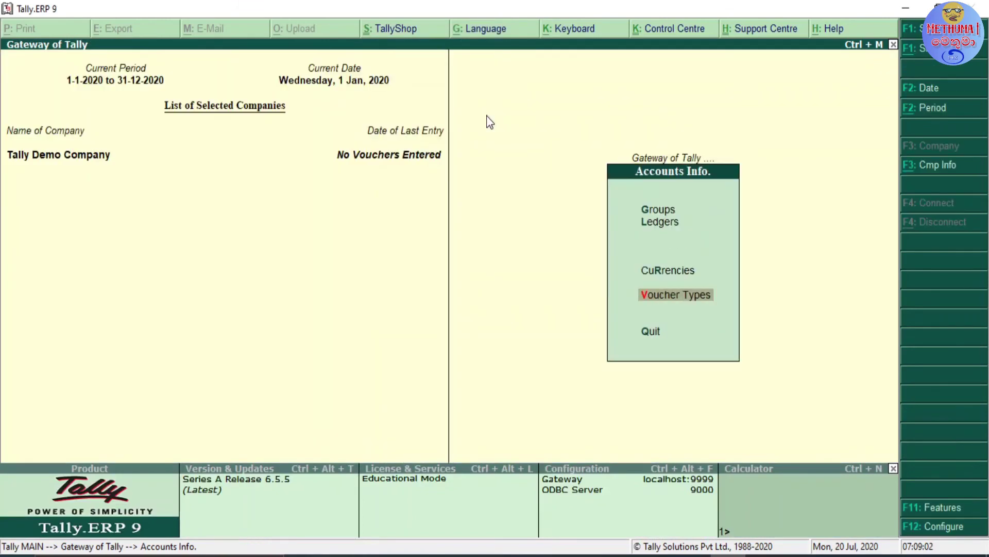
key("Escape")
key("Down")
key("Down")
key("Return")
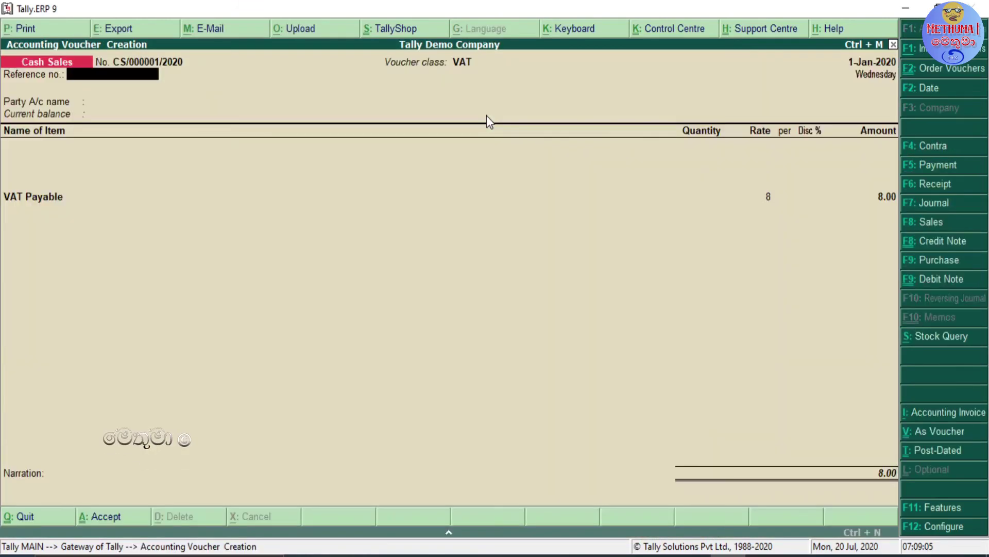
left_click(938, 225)
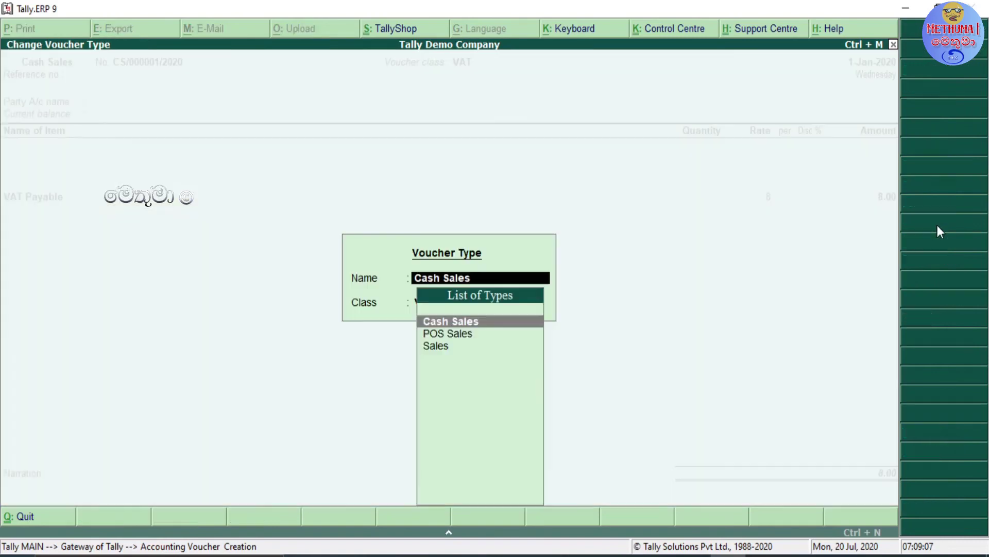
key("Down")
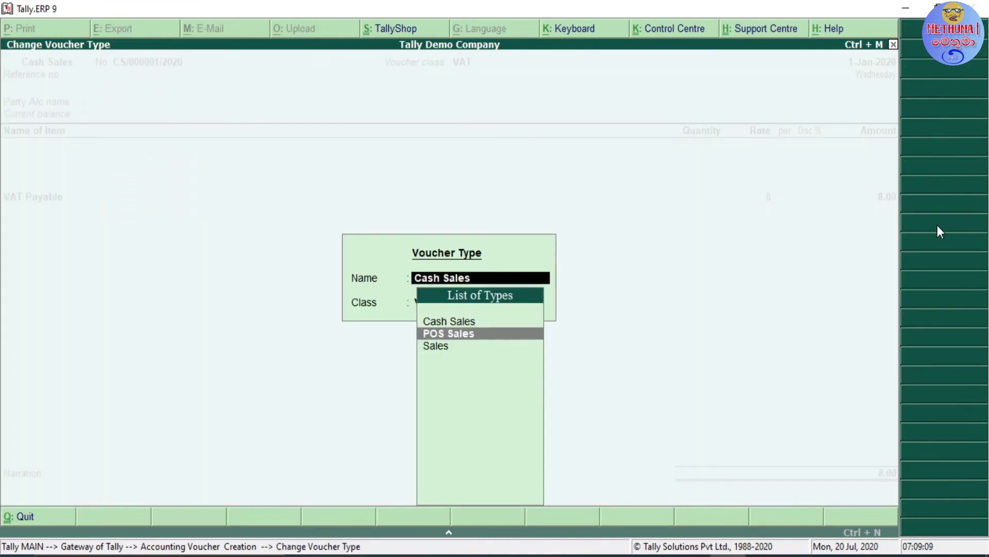
key("Return")
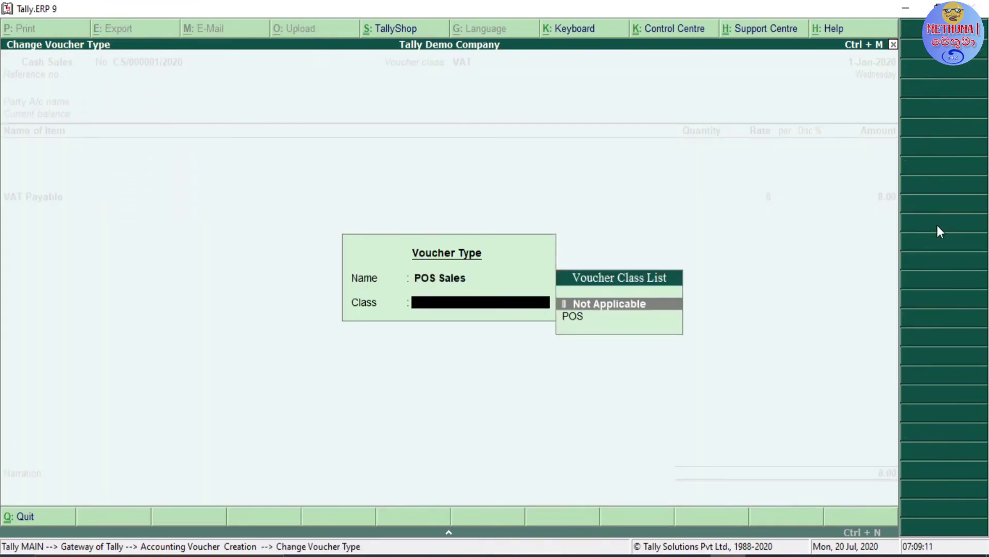
left_click(578, 316)
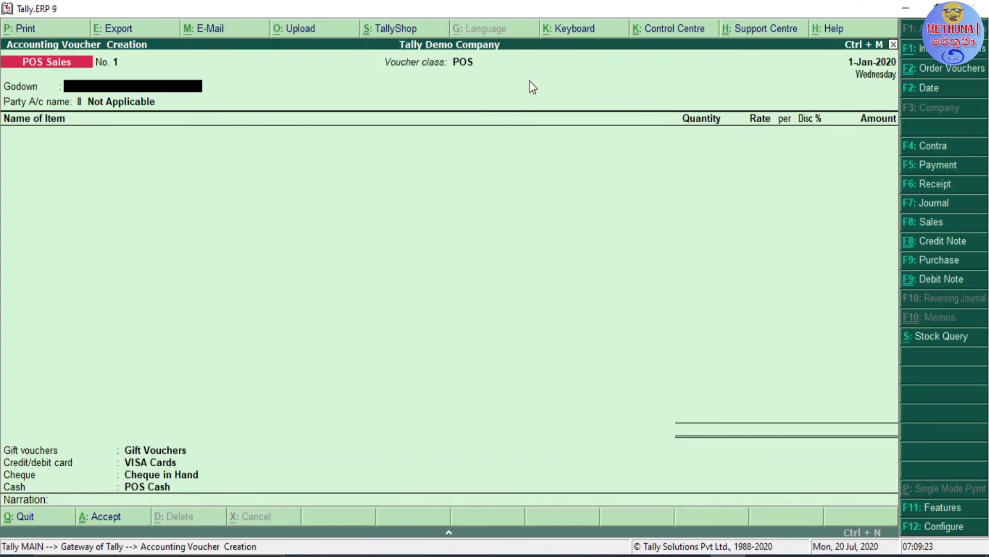
- Set the voucher's godown to Main Location and the party to Customer Account, accepting the default party details
key("Return")
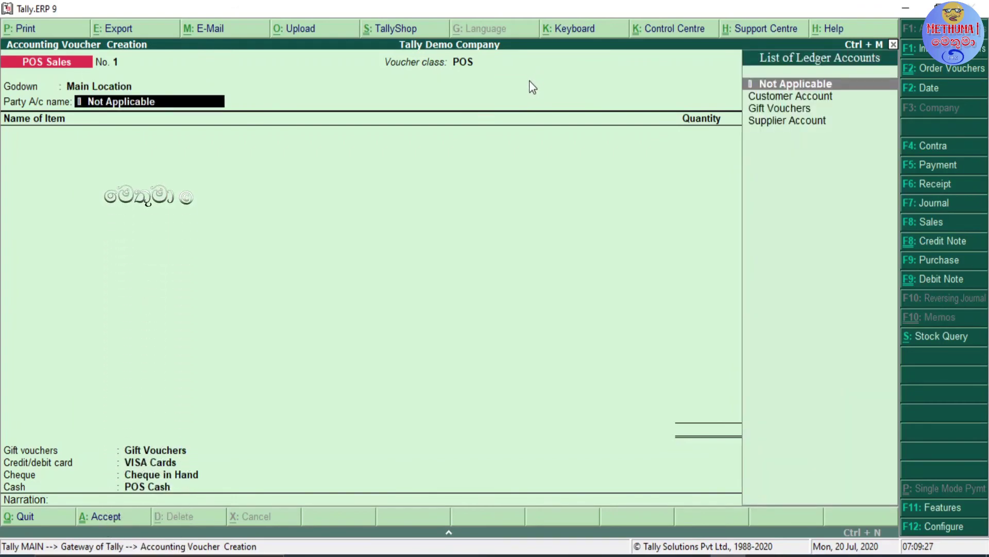
key("Down")
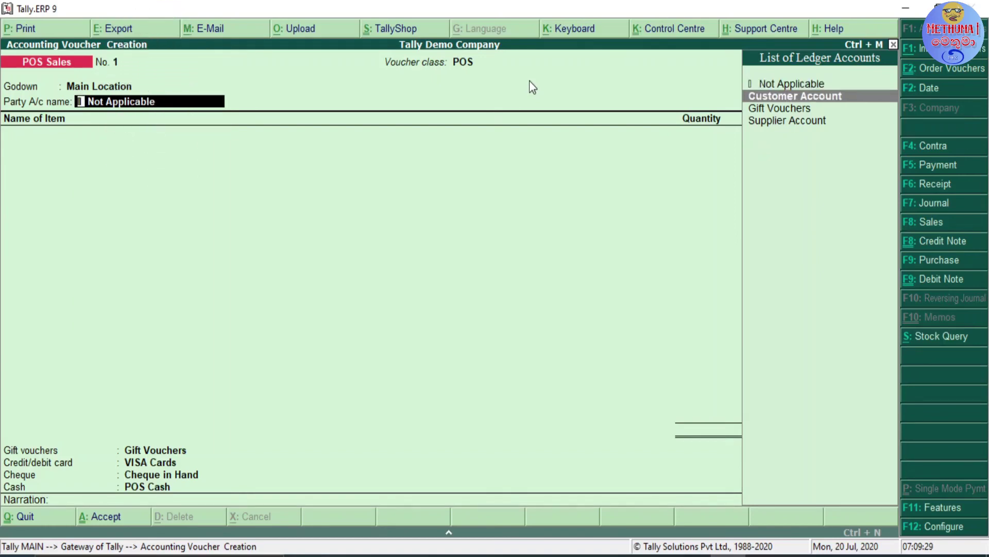
key("Return")
key("Return")
key("Return")
key("Return")
key("Return")
key("Return")
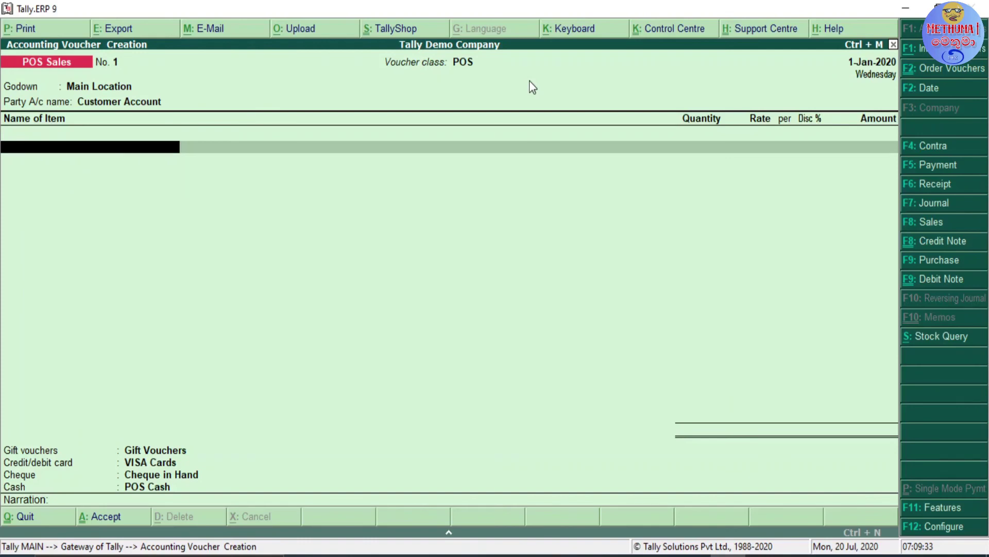
- Enter Item A with a quantity of 1 pcs at a rate of 10.00 and finish the item list
key("Down")
key("Down")
key("Return")
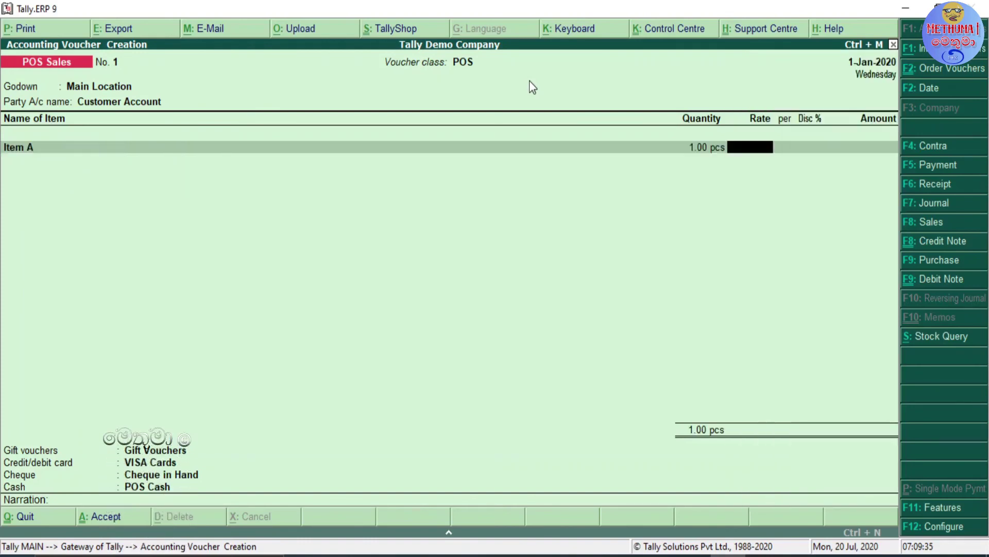
type("1")
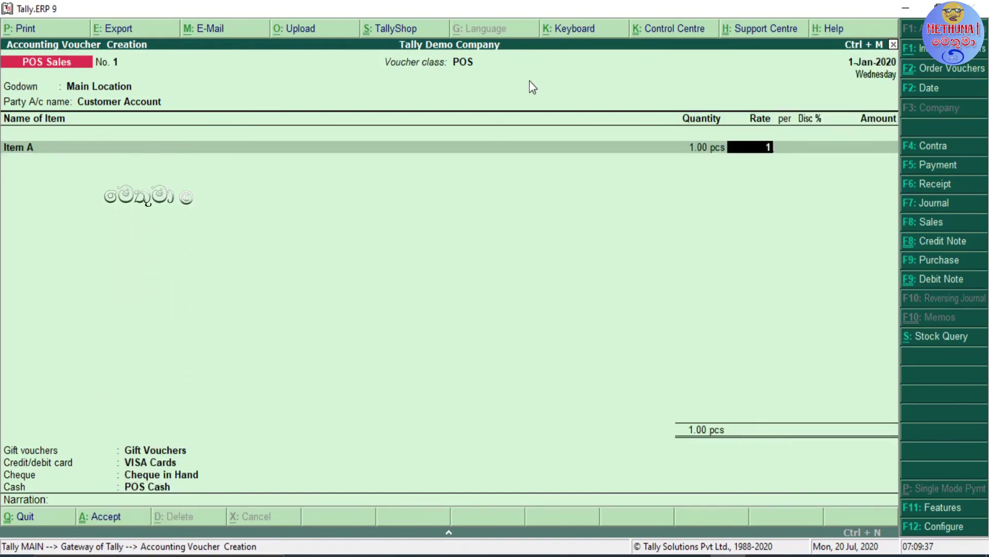
type("0")
key("Return")
key("Return")
key("Return")
key("Return")
key("Return")
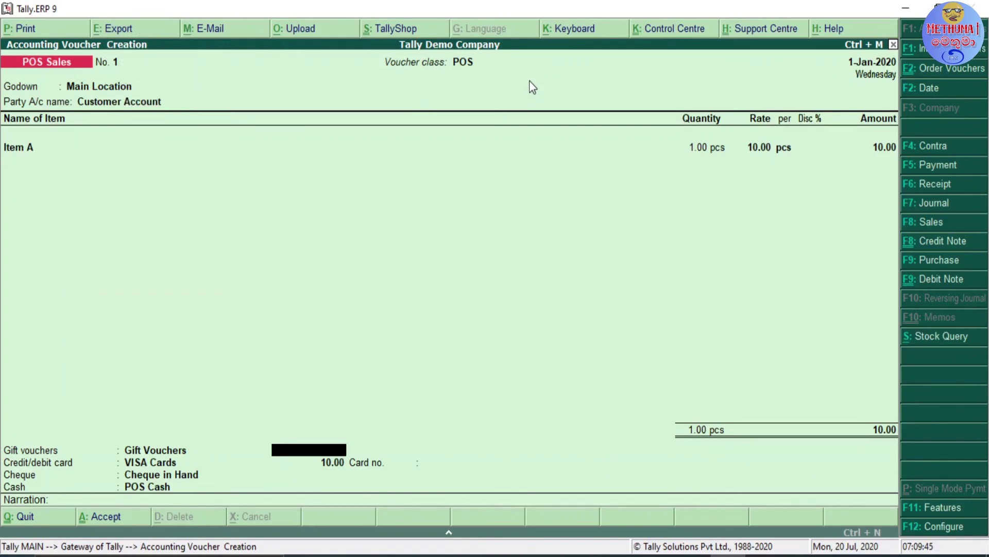
- Allocate 2 to gift vouchers and 5 to VISA Cards with the card number, enter 5 as cash tendered, and save the voucher
type("2")
key("Return")
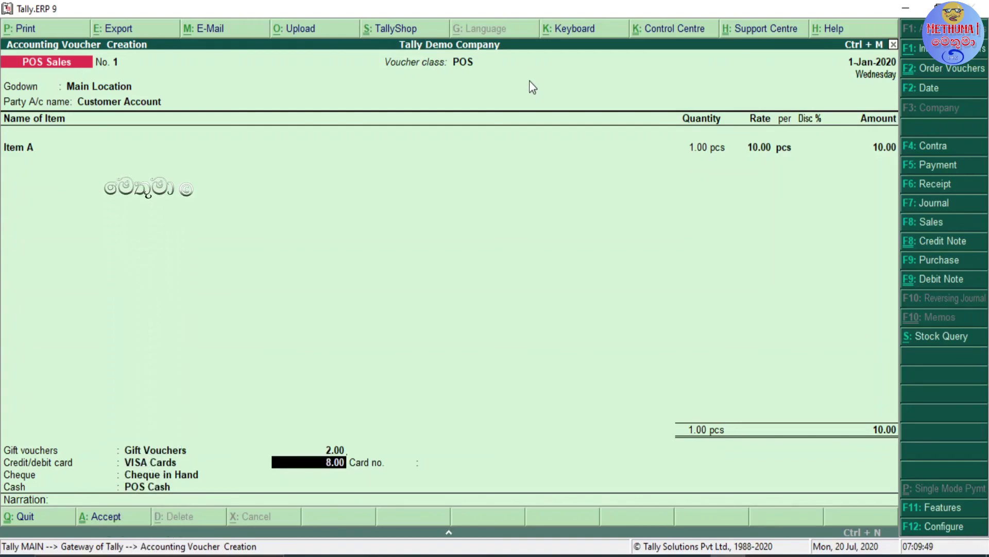
type("5")
key("Return")
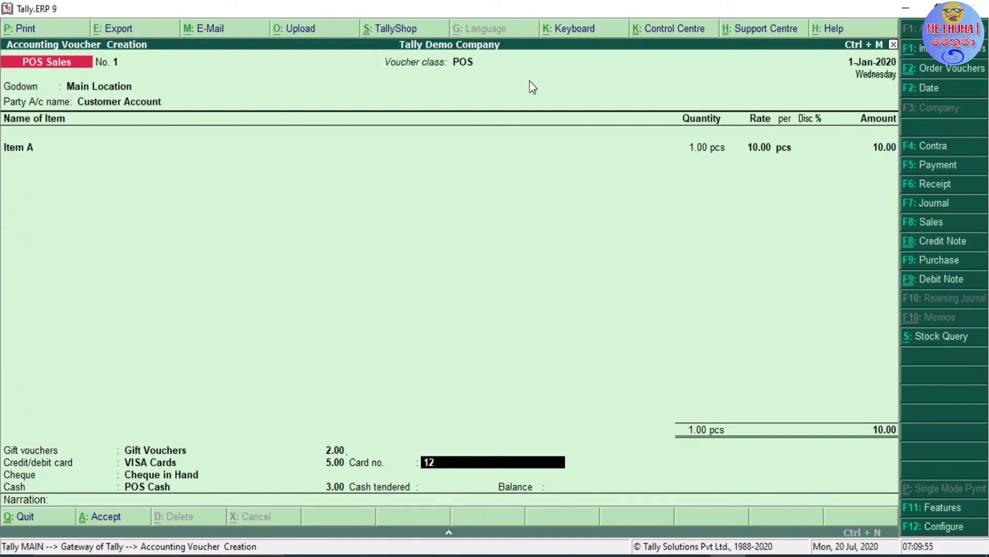
key("Return")
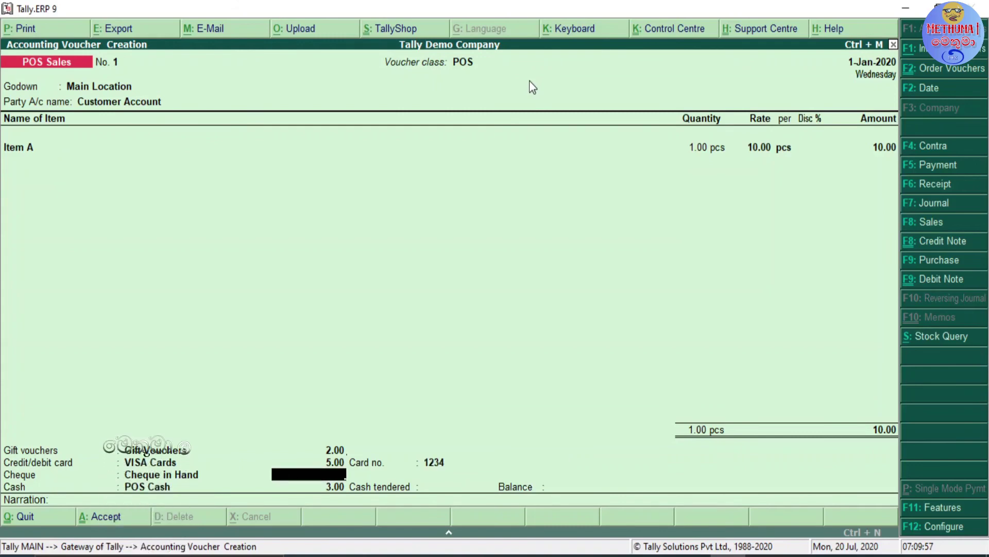
key("Return")
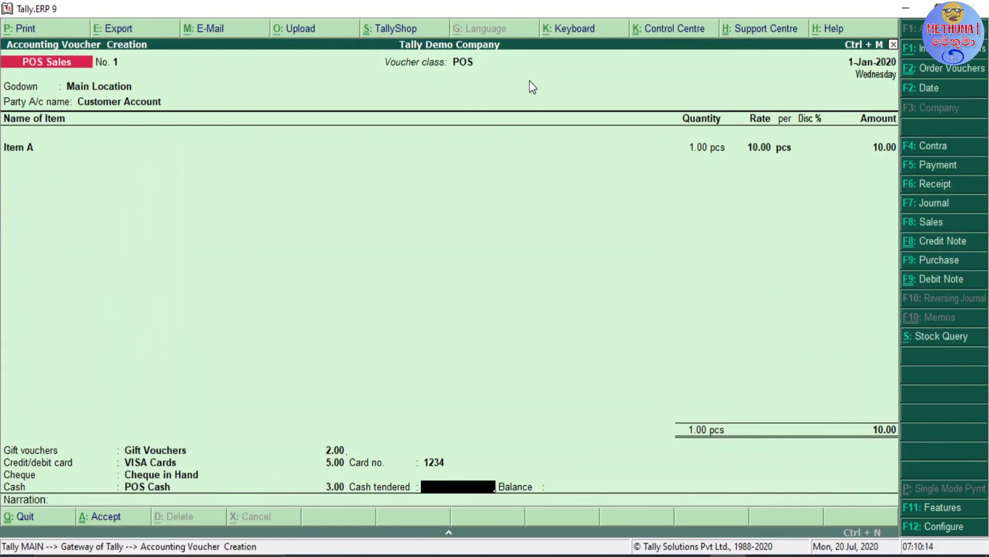
type("5")
key("Return")
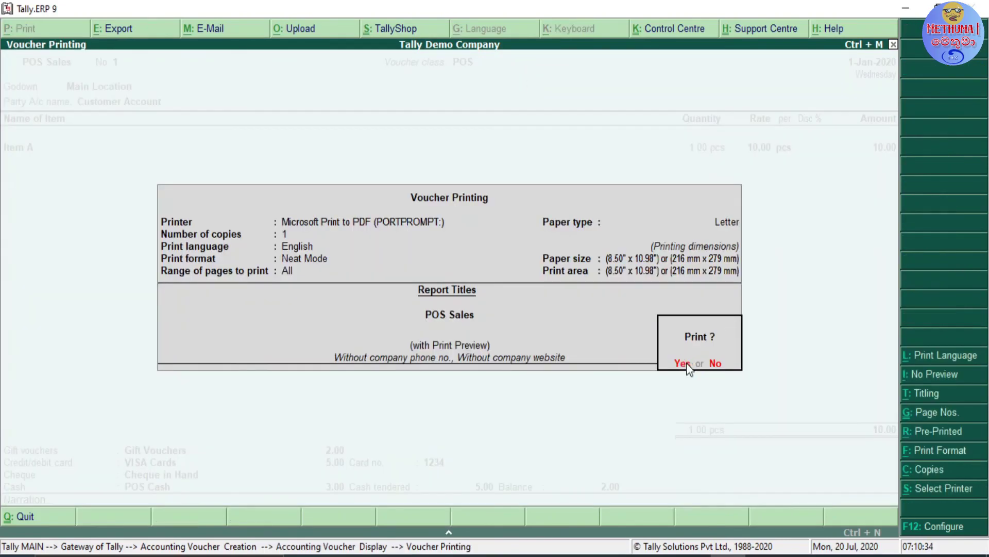
- Preview the printed POS Sales invoice and zoom in to examine its item and payment details
left_click(684, 364)
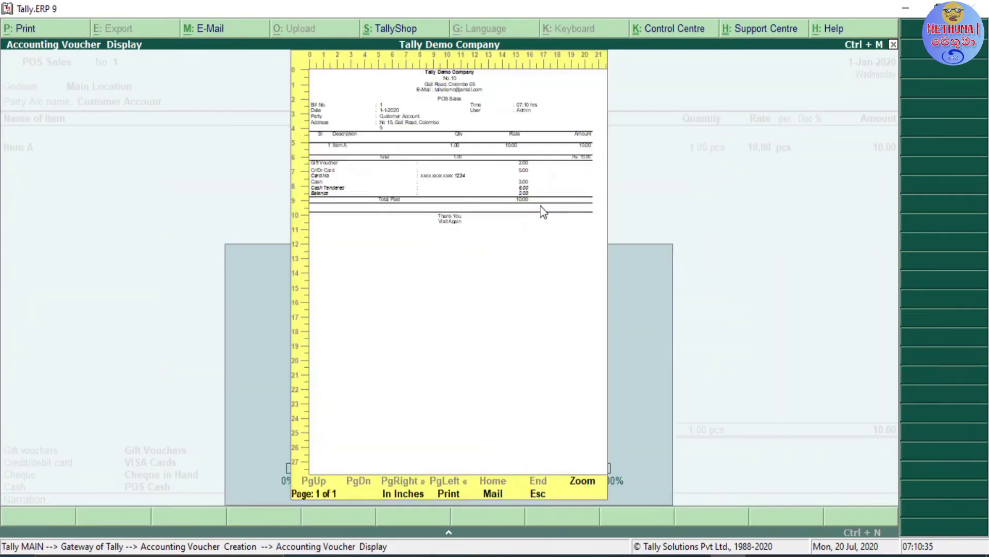
left_click(582, 480)
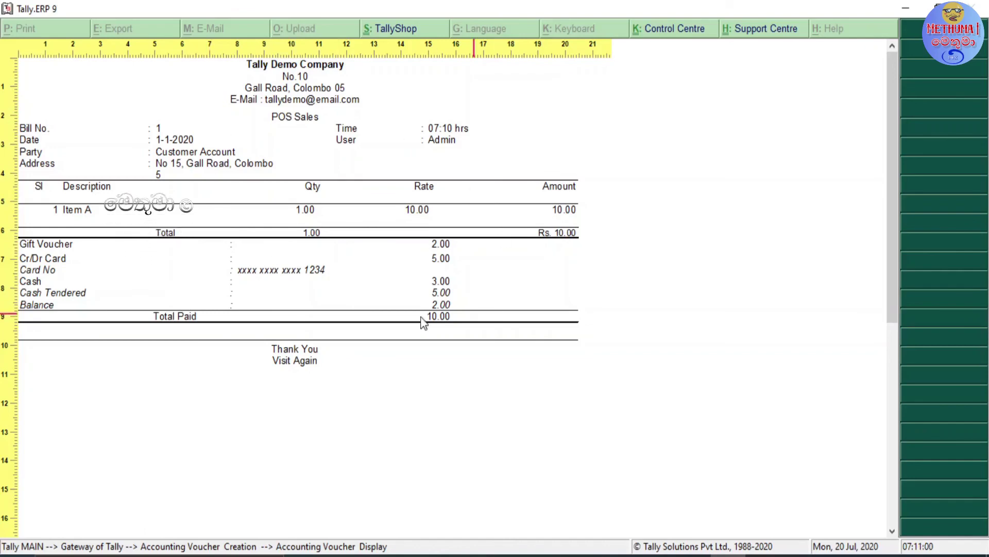
left_click(575, 389)
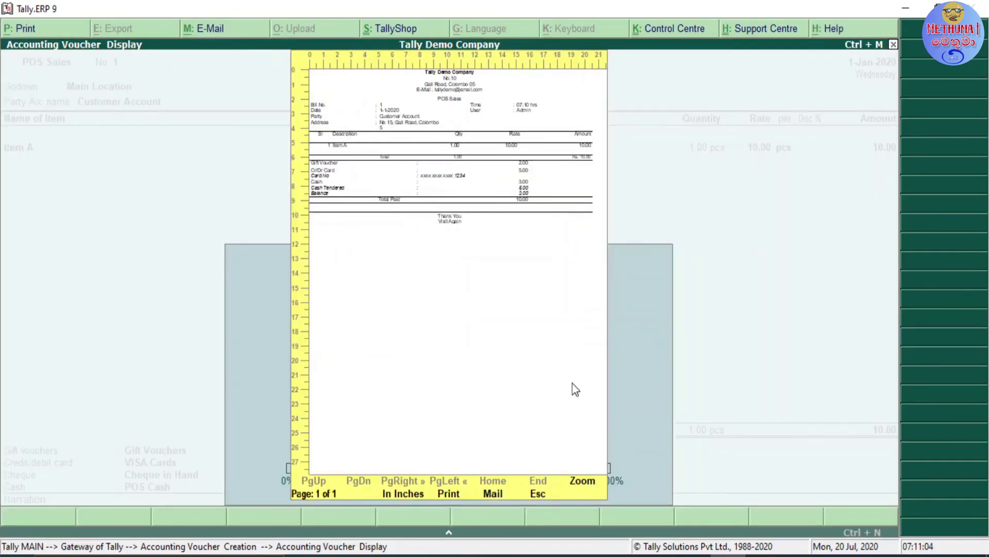